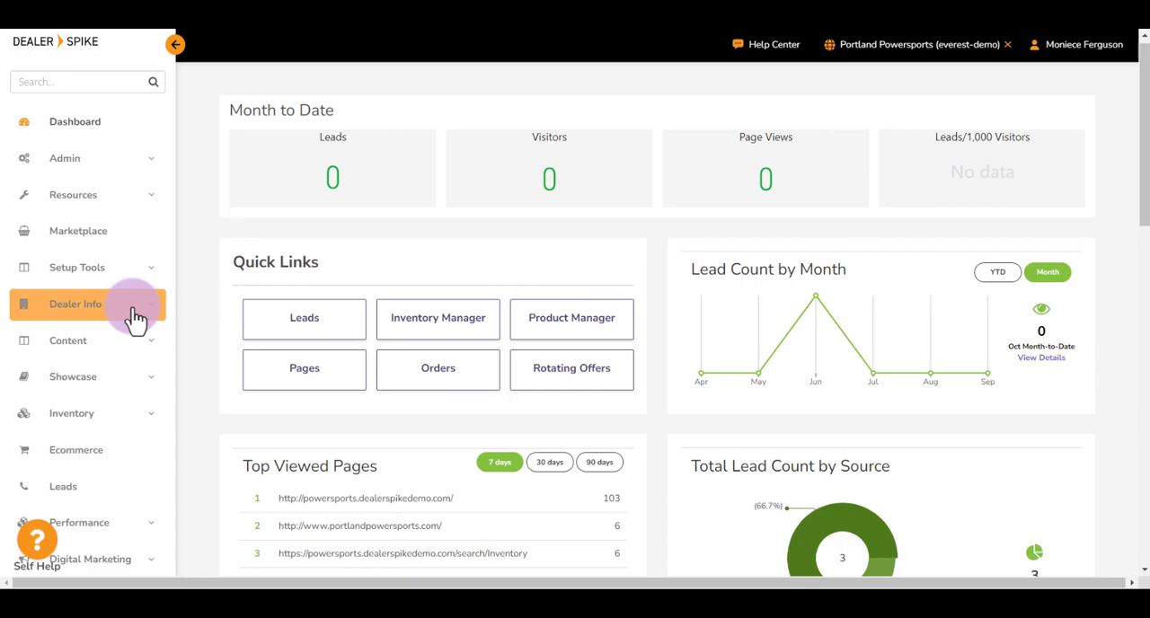
# - Open the dealer's Locations page and review the multi-location footer layout and the display sequence of the stores
pyautogui.click(160, 312)
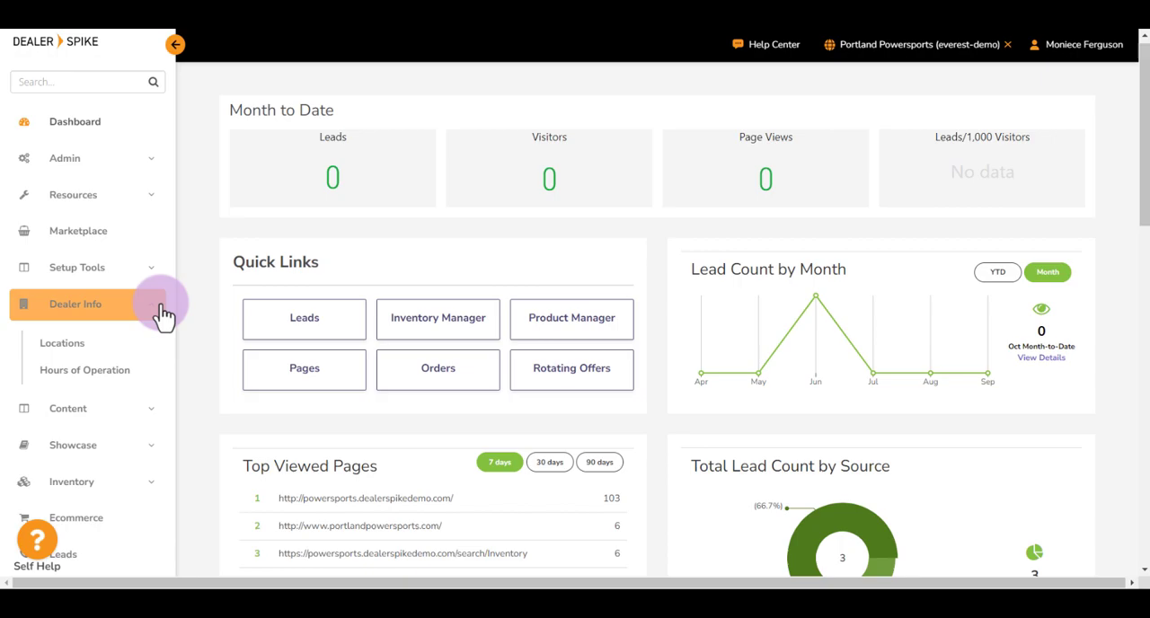
pyautogui.click(81, 340)
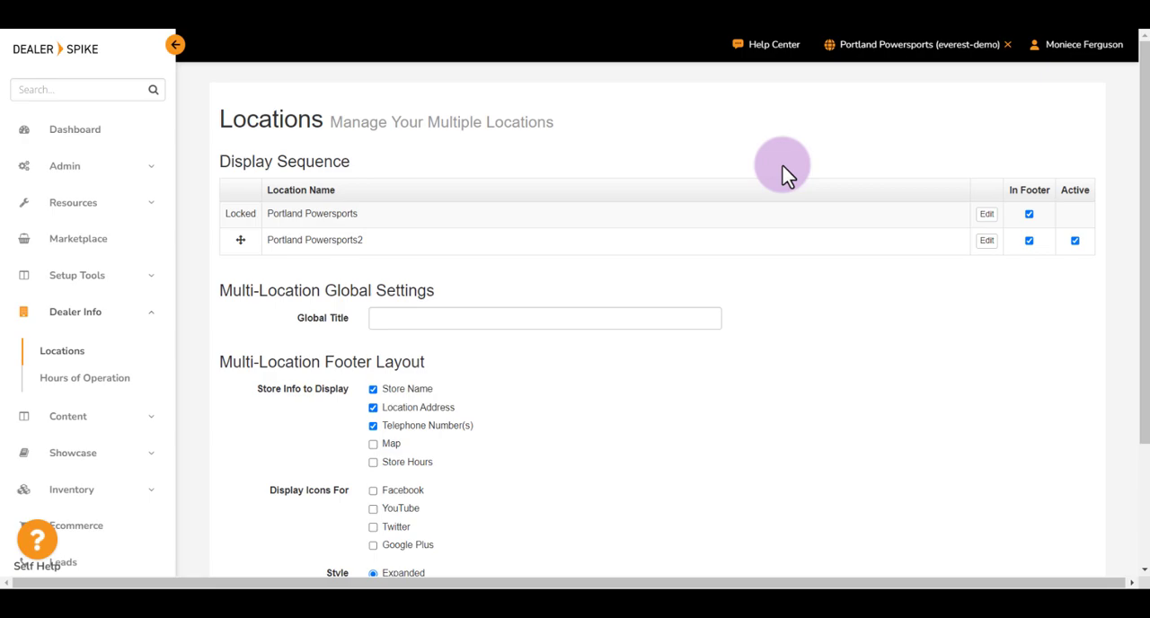
pyautogui.scroll(-2, 823, 411)
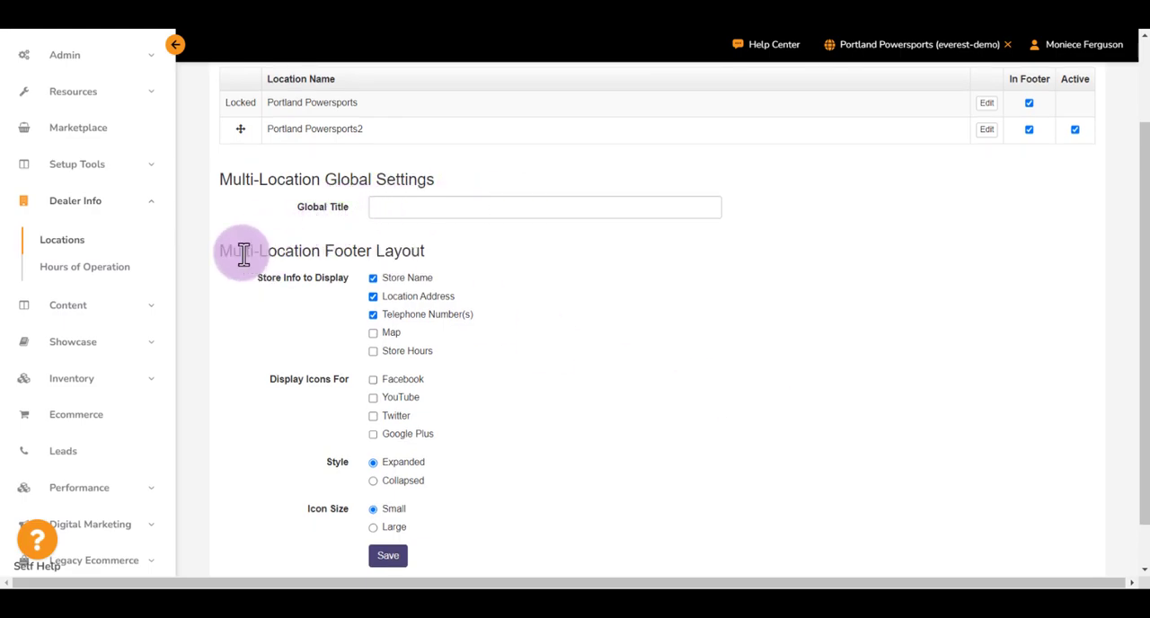
pyautogui.moveTo(217, 254); pyautogui.dragTo(455, 257)
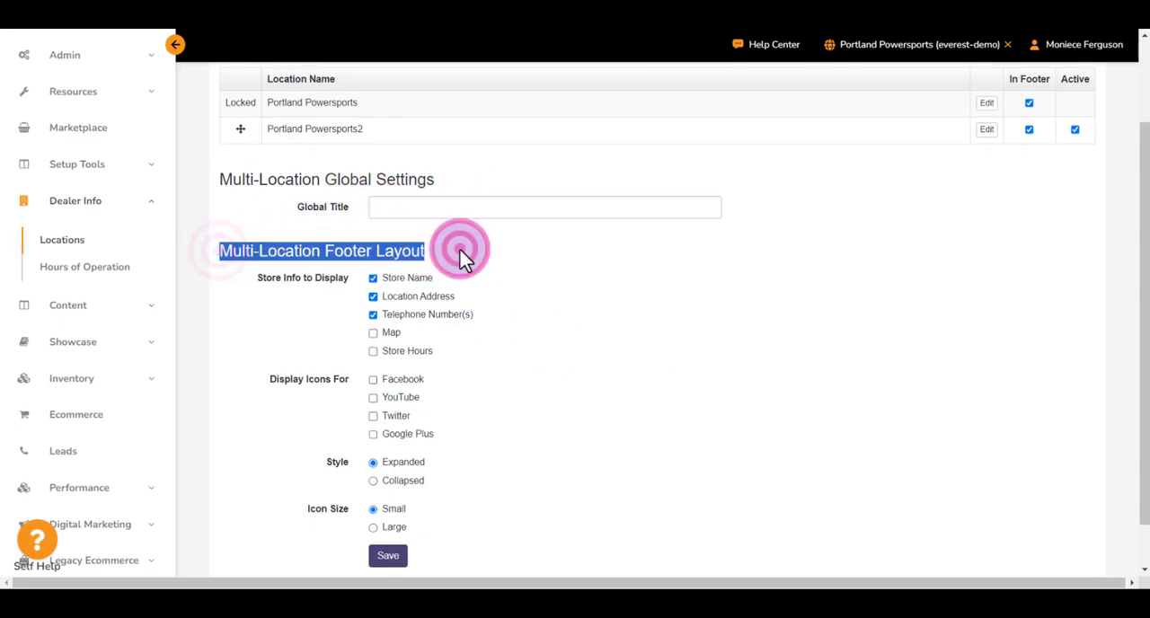
pyautogui.click(460, 250)
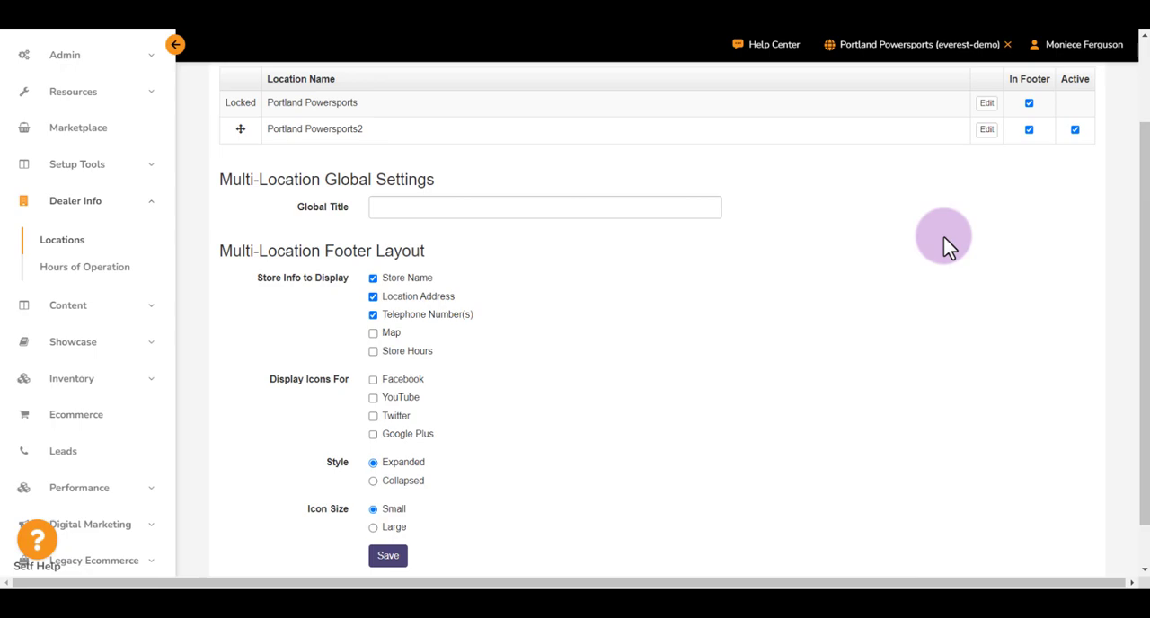
pyautogui.scroll(2, 944, 236)
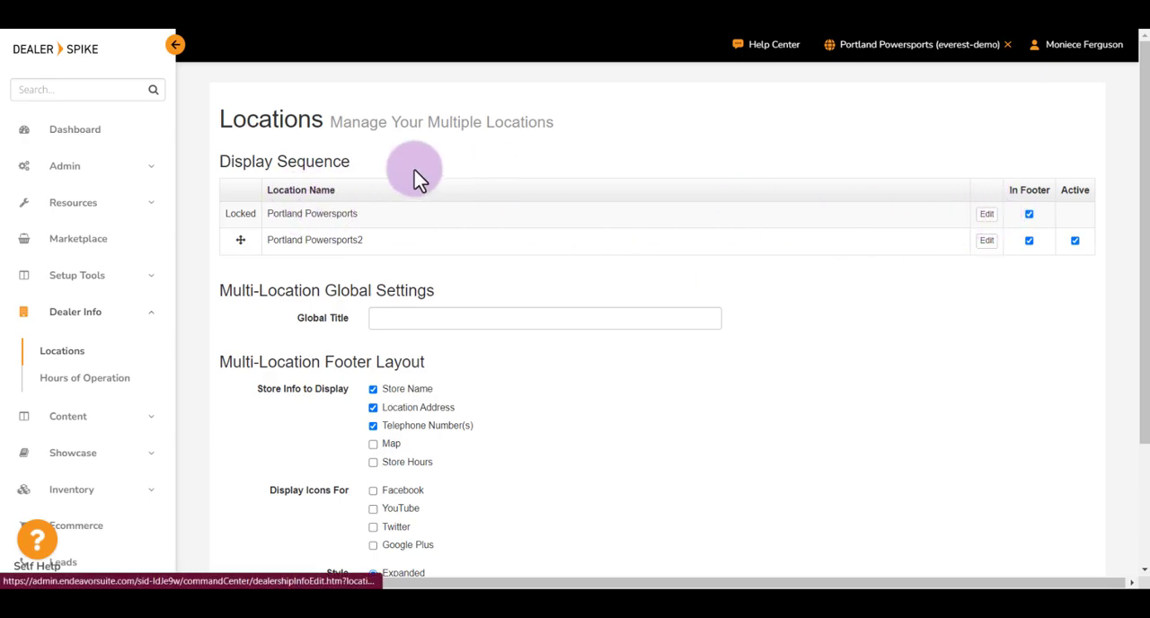
pyautogui.doubleClick(227, 213)
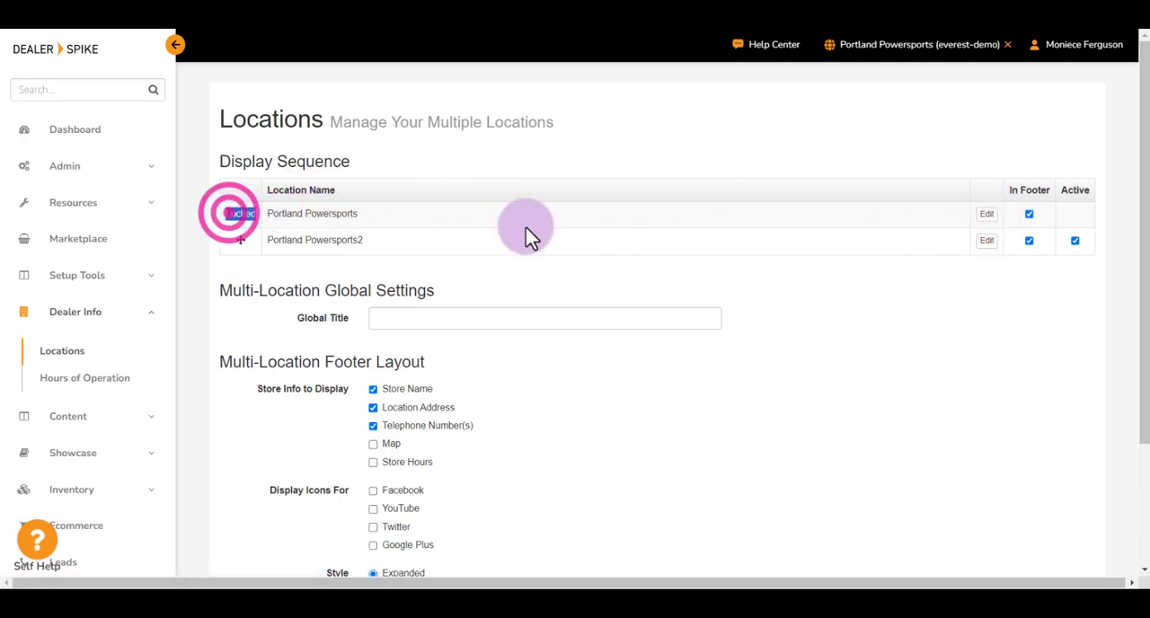
pyautogui.click(886, 223)
# - Open the primary Portland Powersports location for editing and examine its details, from name and address to phone and coordinates
pyautogui.click(987, 215)
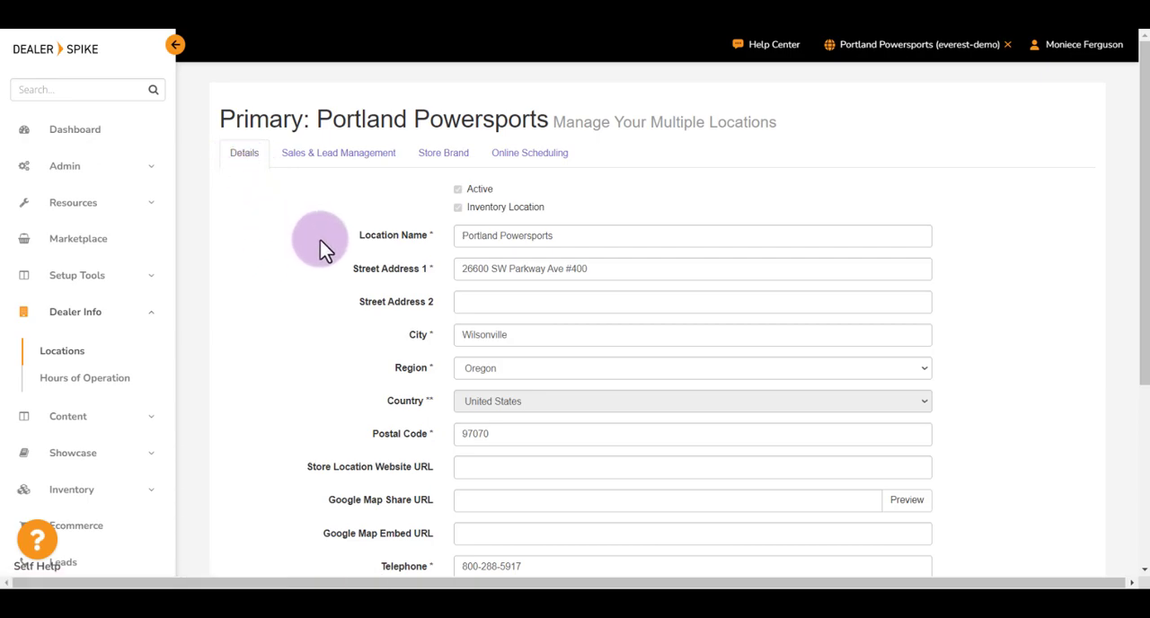
pyautogui.tripleClick(374, 239)
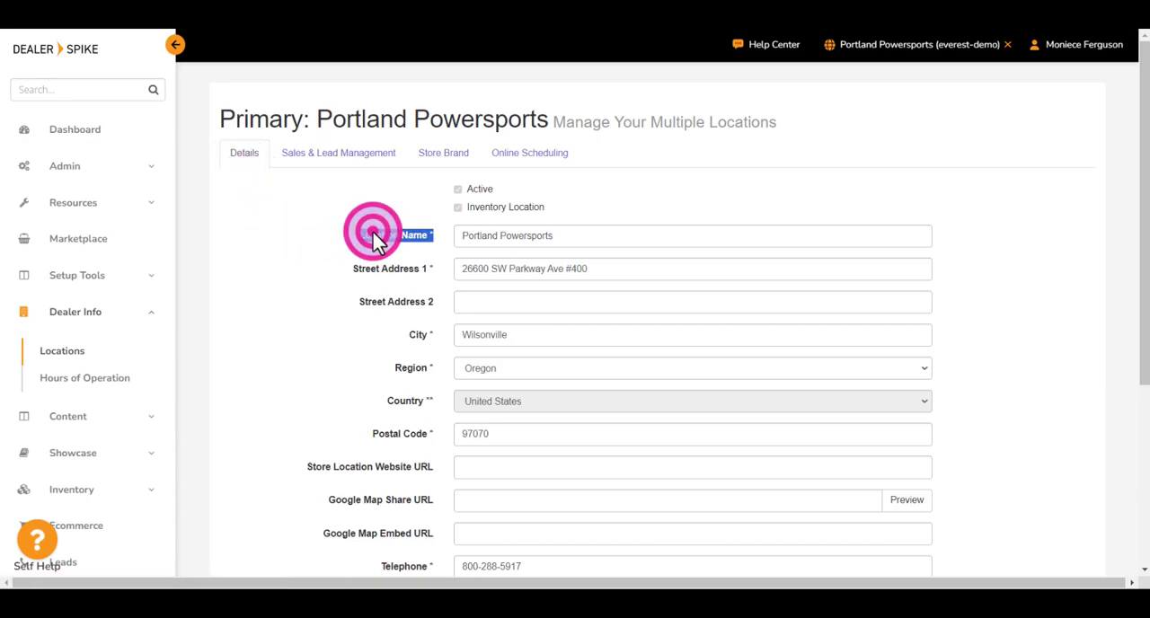
pyautogui.tripleClick(361, 270)
pyautogui.doubleClick(361, 270)
pyautogui.moveTo(342, 268); pyautogui.dragTo(373, 417)
pyautogui.tripleClick(382, 437)
pyautogui.scroll(-1, 382, 431)
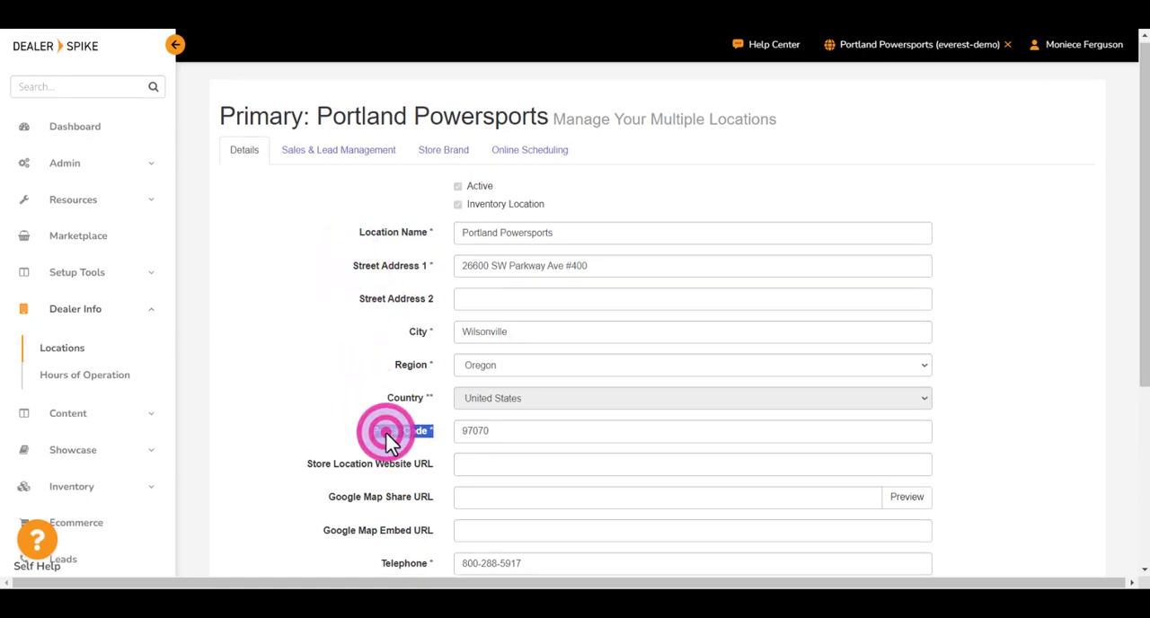
pyautogui.click(364, 371)
pyautogui.scroll(-1, 376, 412)
pyautogui.click(411, 386)
pyautogui.scroll(-1, 410, 386)
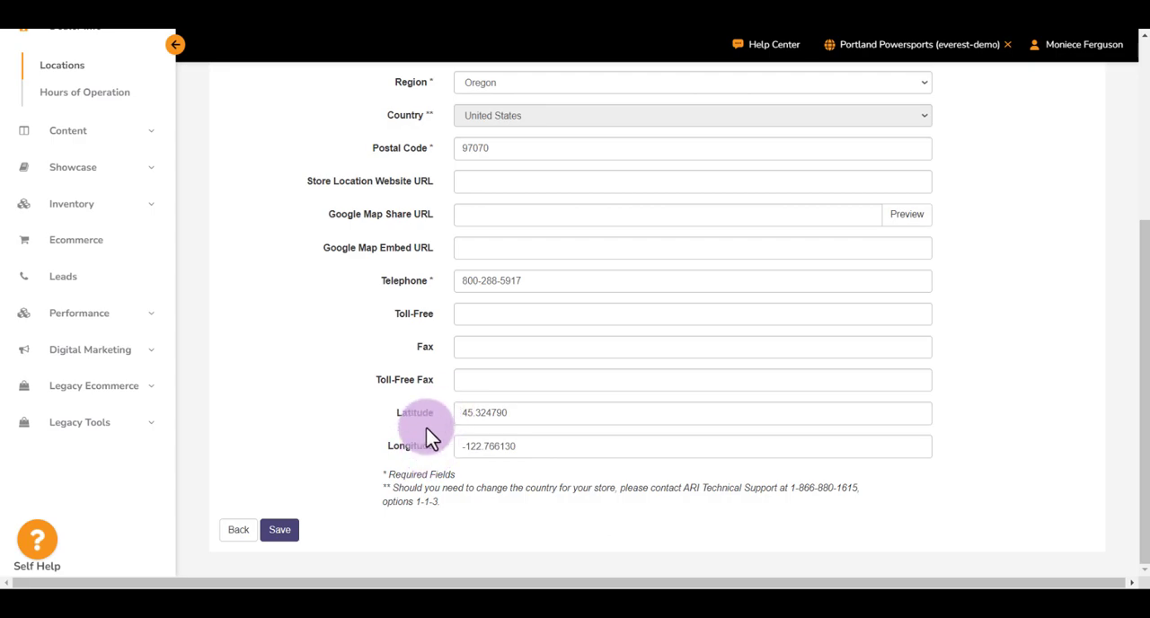
pyautogui.scroll(3, 432, 439)
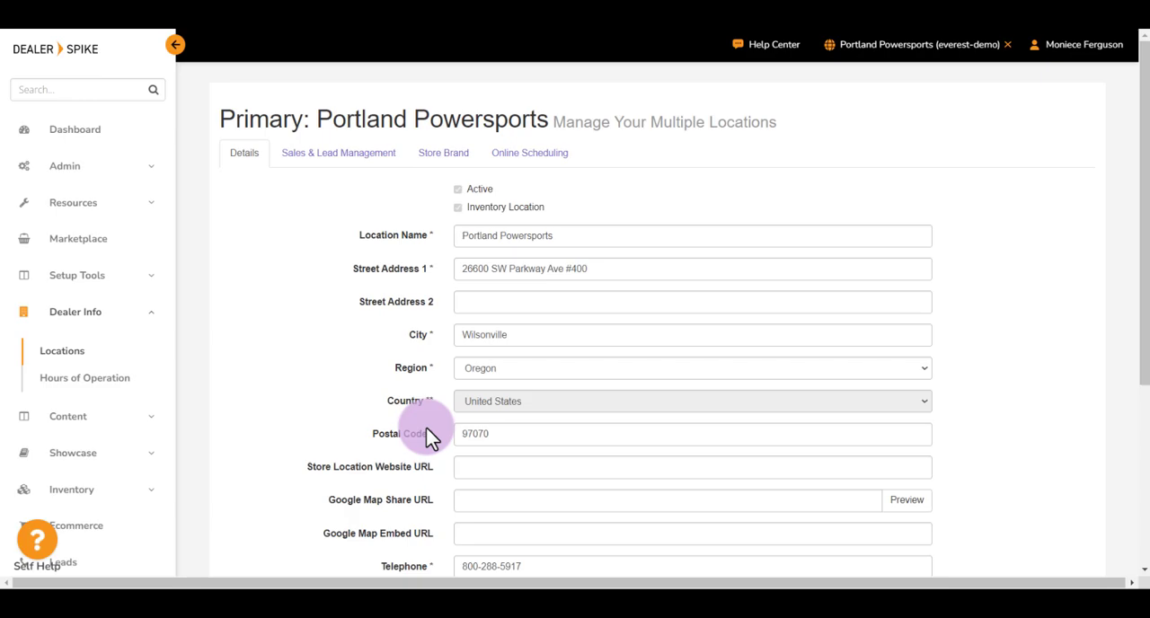
pyautogui.scroll(-3, 239, 455)
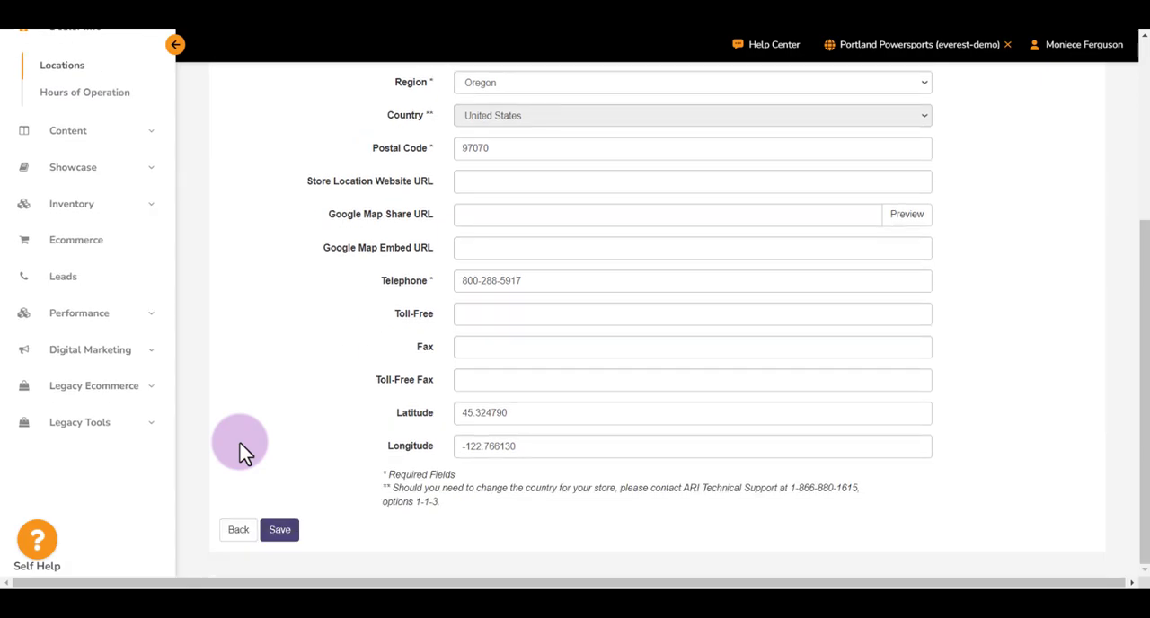
# - Save the primary location's details and check where the site's changes can be published
pyautogui.click(286, 534)
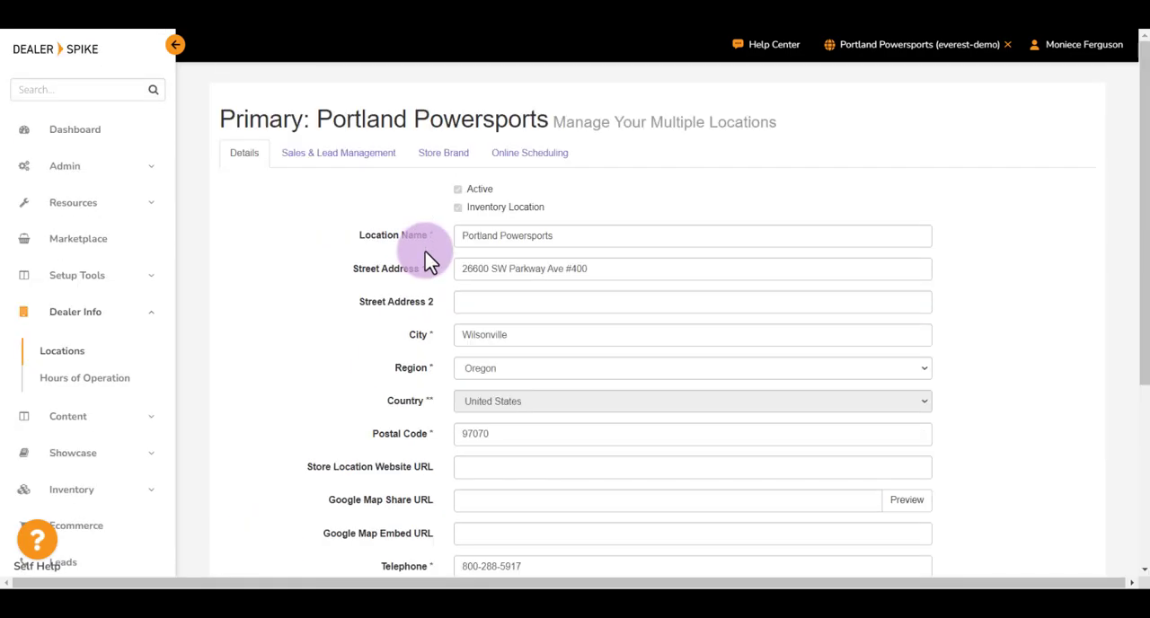
pyautogui.click(872, 58)
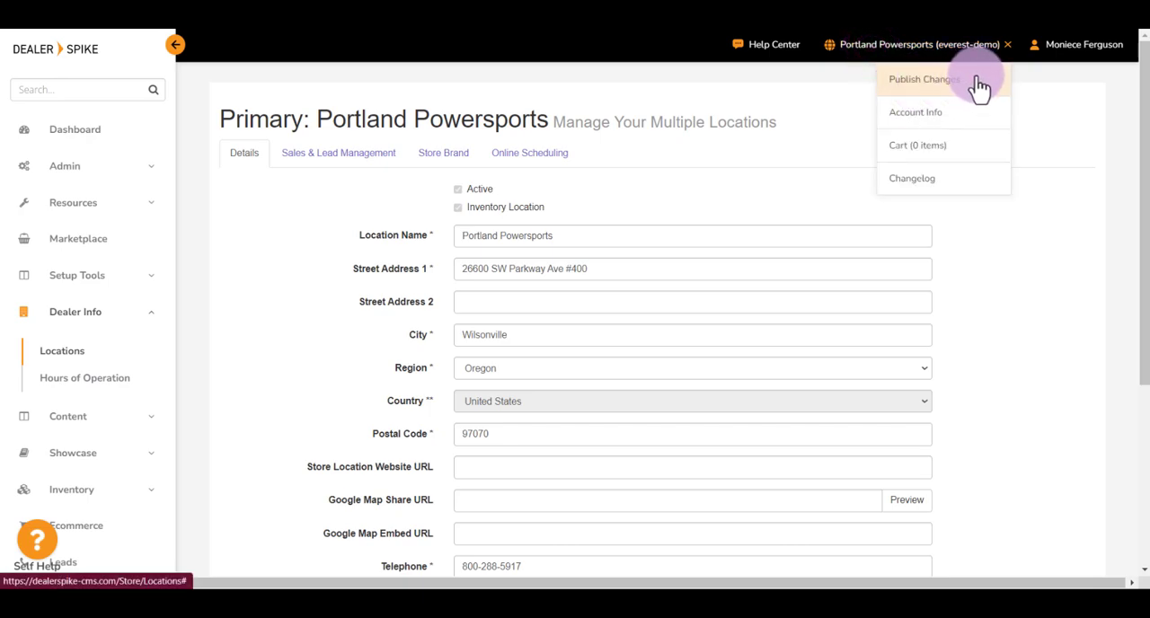
pyautogui.click(930, 54)
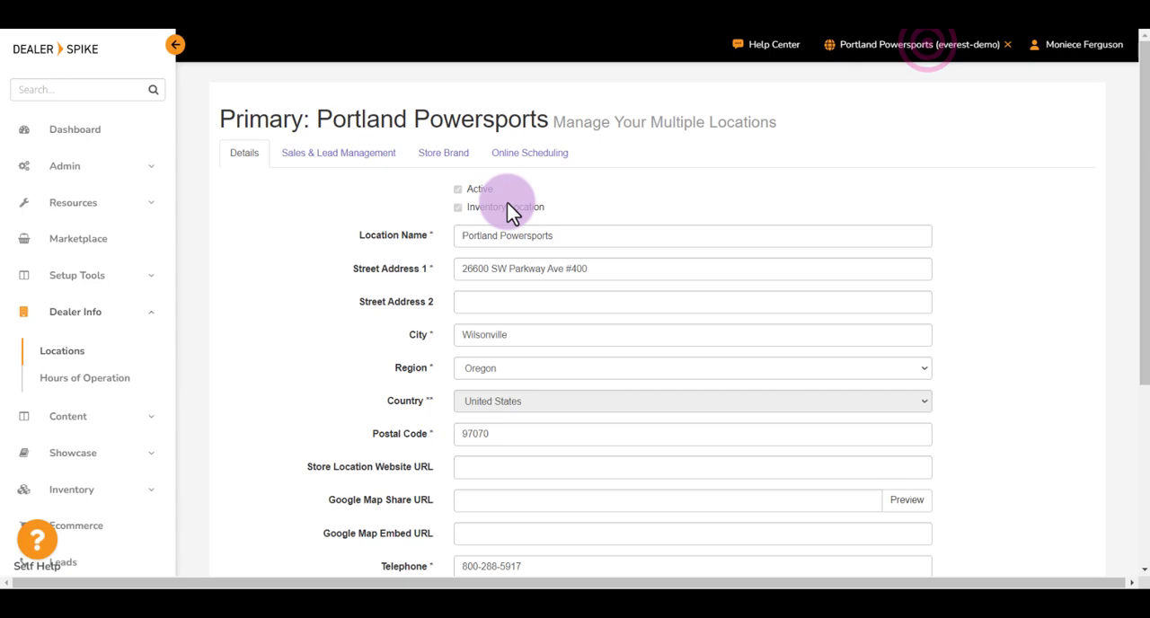
# - Examine the location's sales and lead management settings, including the primary and CC email fields of each form, and the publishing option
pyautogui.click(331, 160)
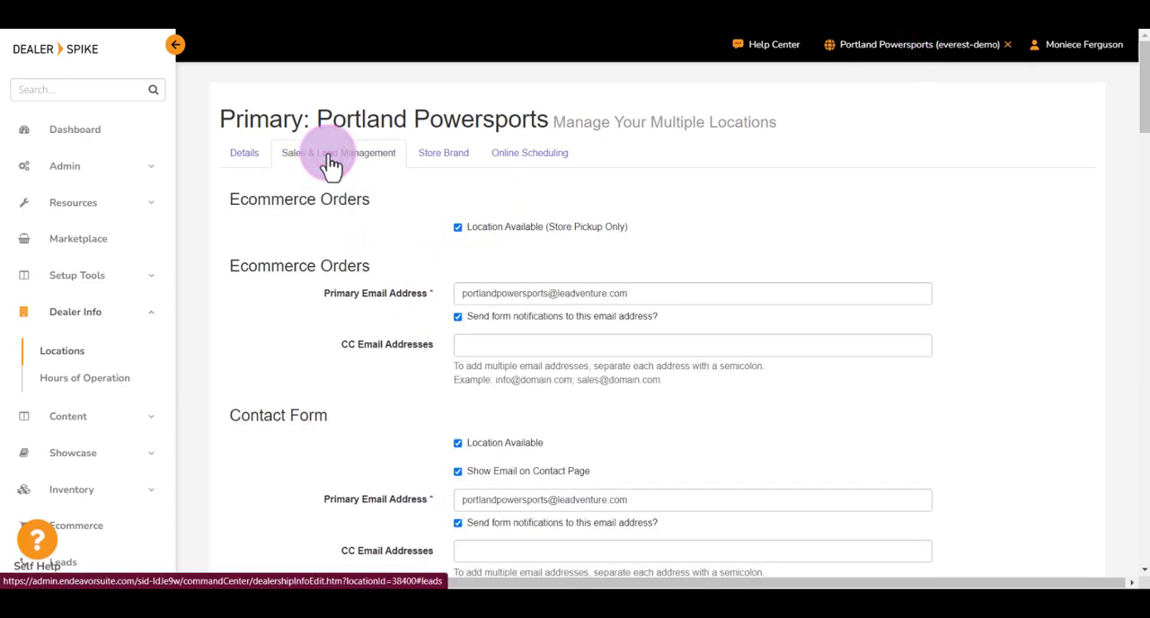
pyautogui.scroll(-2, 320, 223)
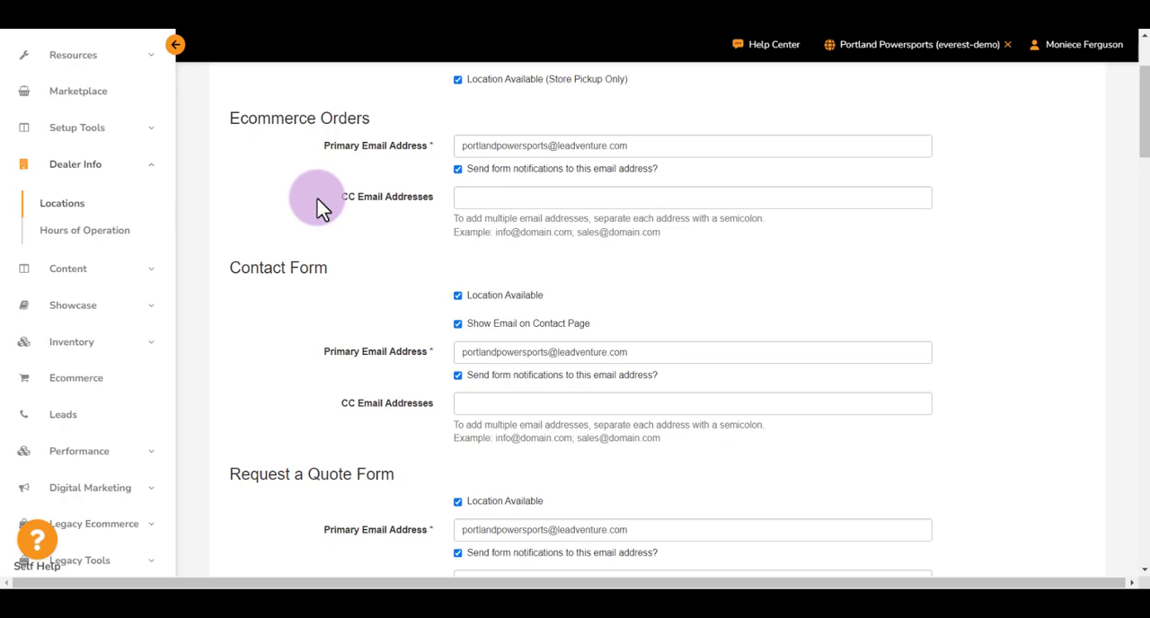
pyautogui.scroll(-1, 323, 275)
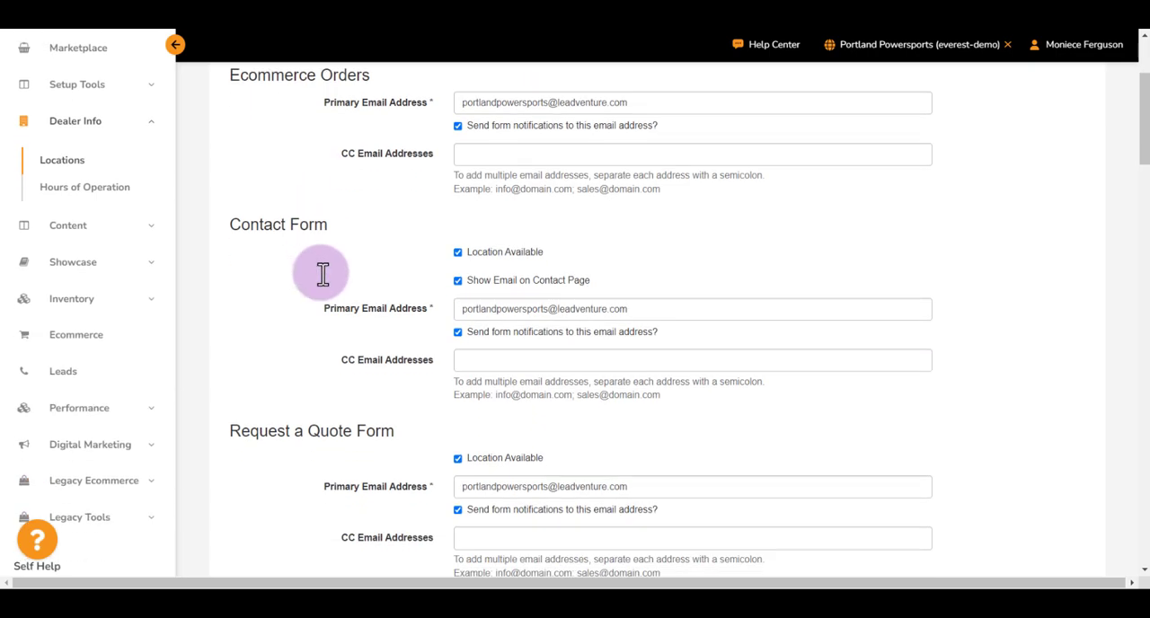
pyautogui.tripleClick(382, 308)
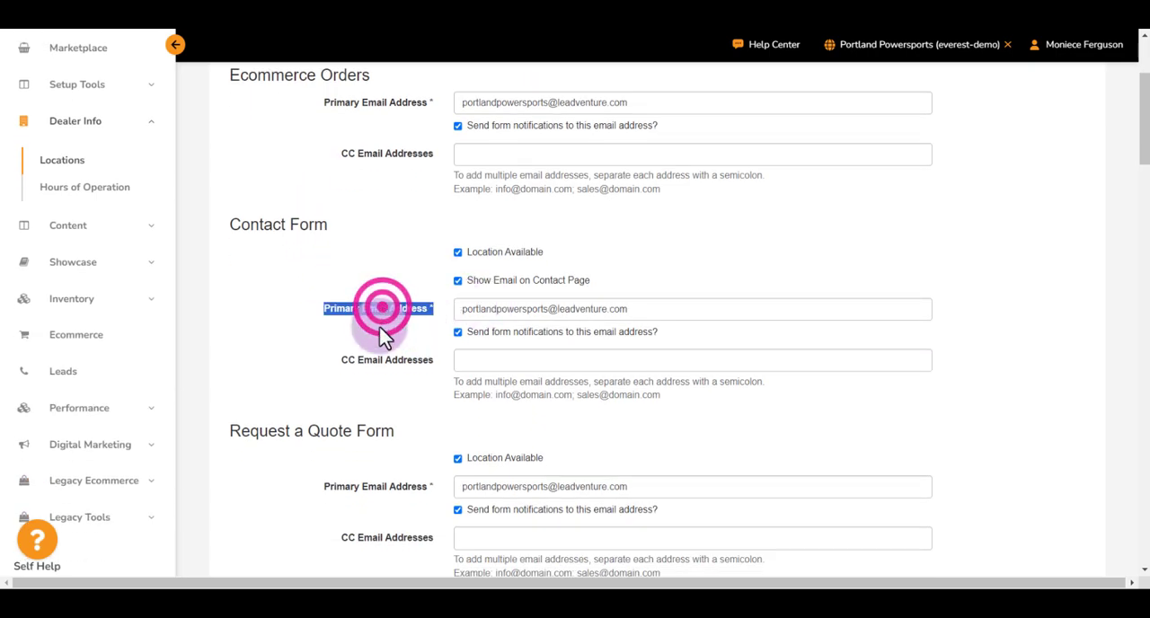
pyautogui.tripleClick(391, 363)
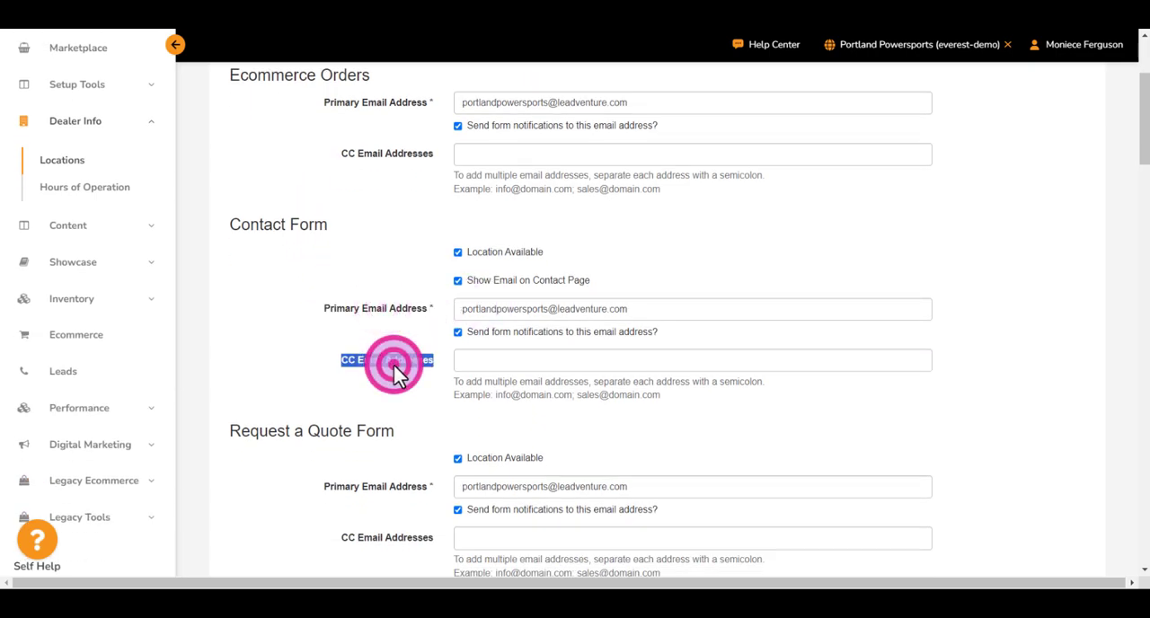
pyautogui.tripleClick(346, 310)
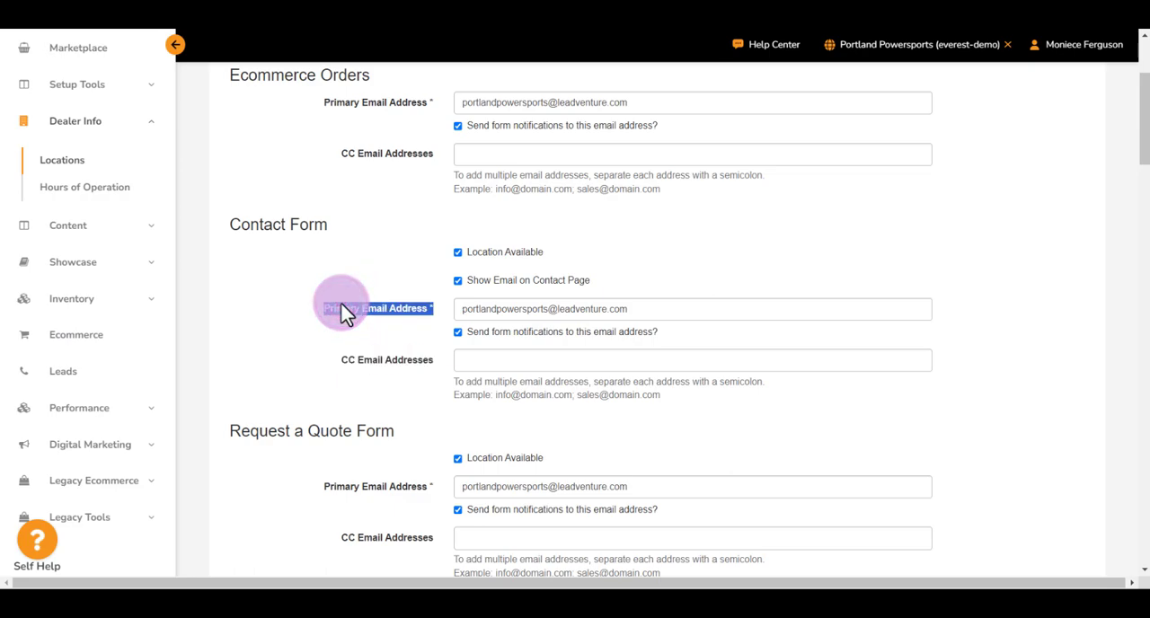
pyautogui.click(458, 363)
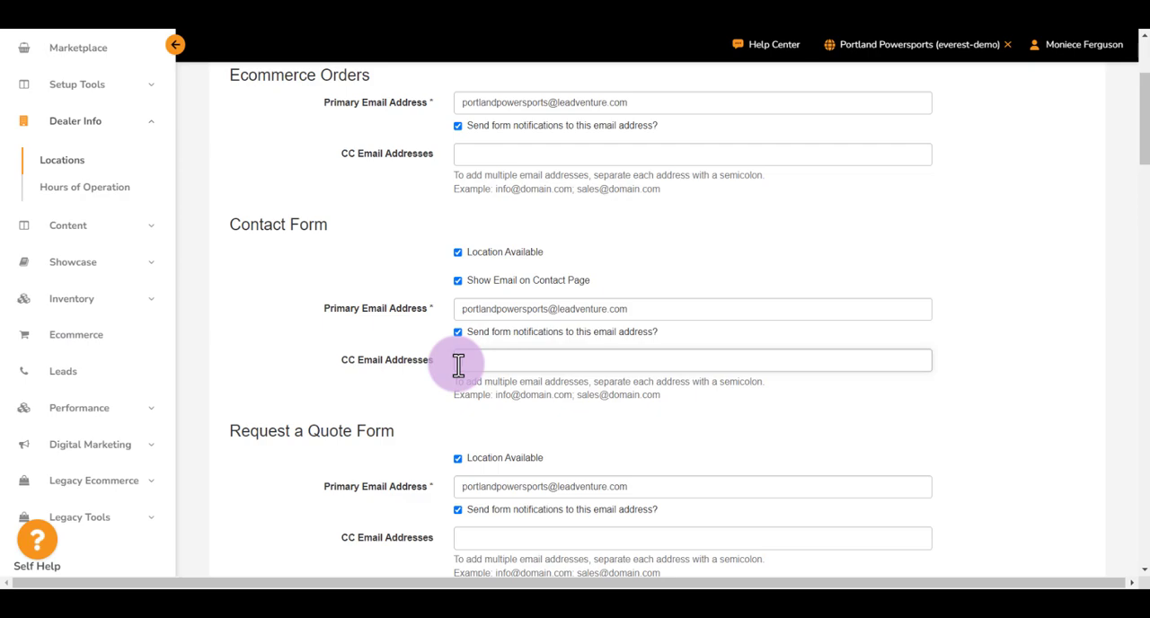
pyautogui.click(575, 398)
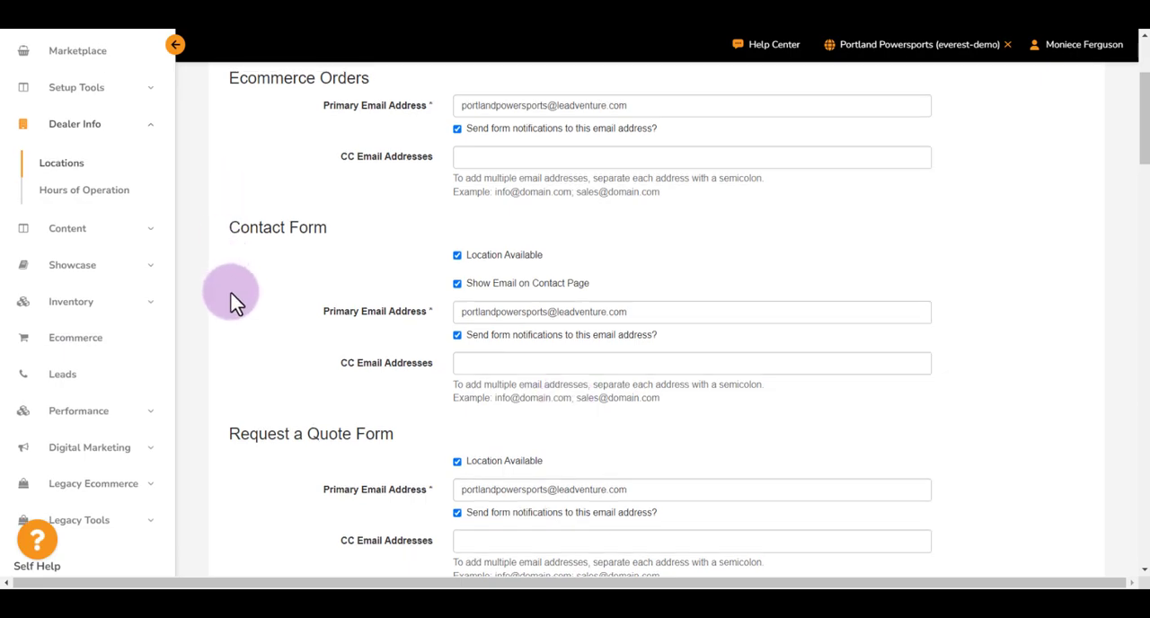
pyautogui.scroll(-1, 255, 345)
pyautogui.scroll(-20, 255, 344)
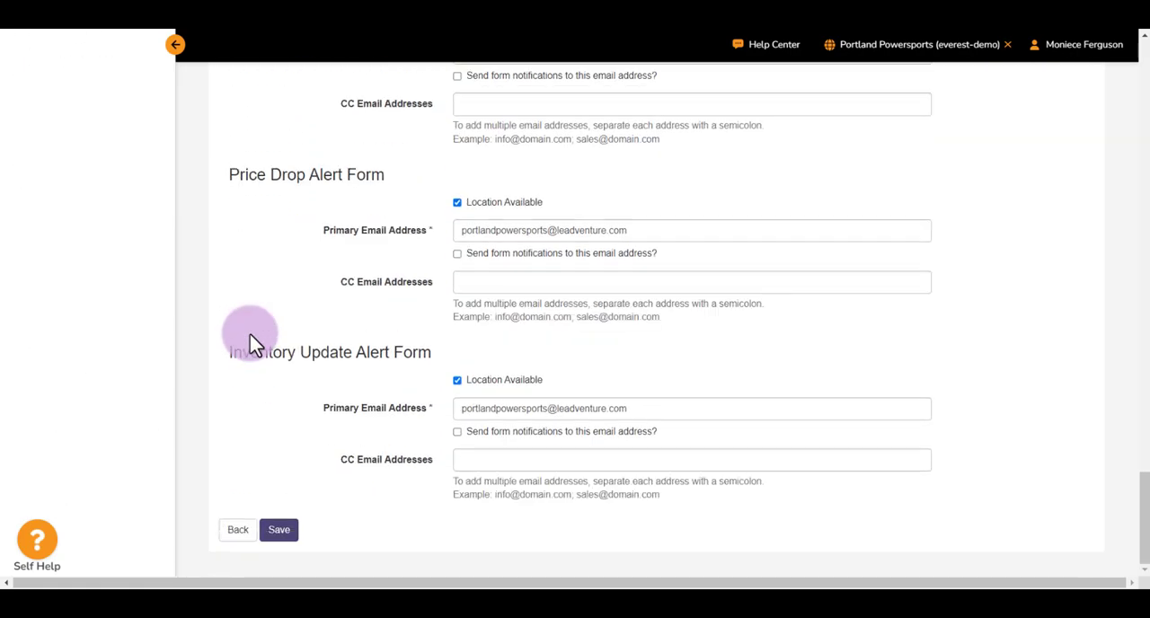
pyautogui.click(935, 45)
pyautogui.click(921, 55)
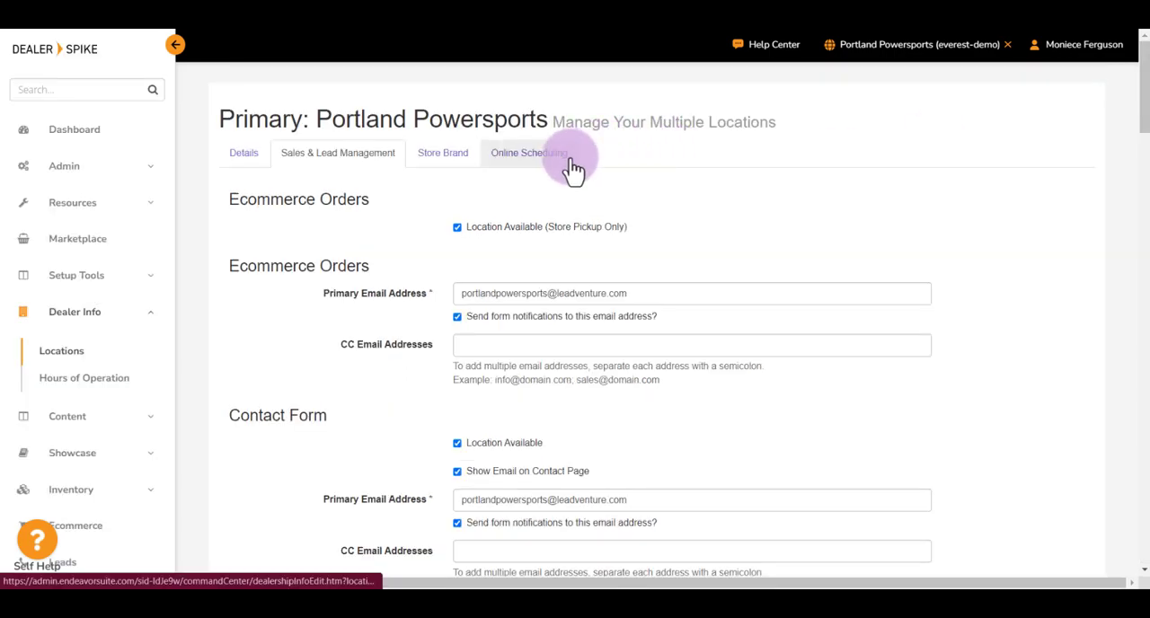
# - Activate online scheduling for the primary location with a weekly service schedule of Monday, Wednesday and Friday only
pyautogui.click(570, 162)
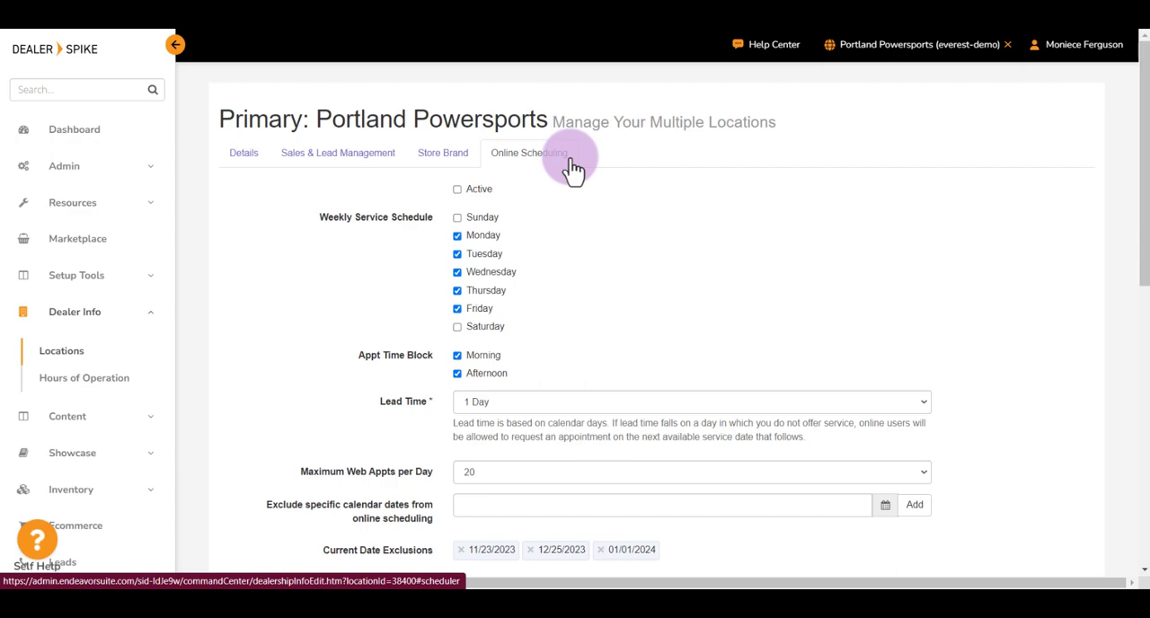
pyautogui.click(457, 191)
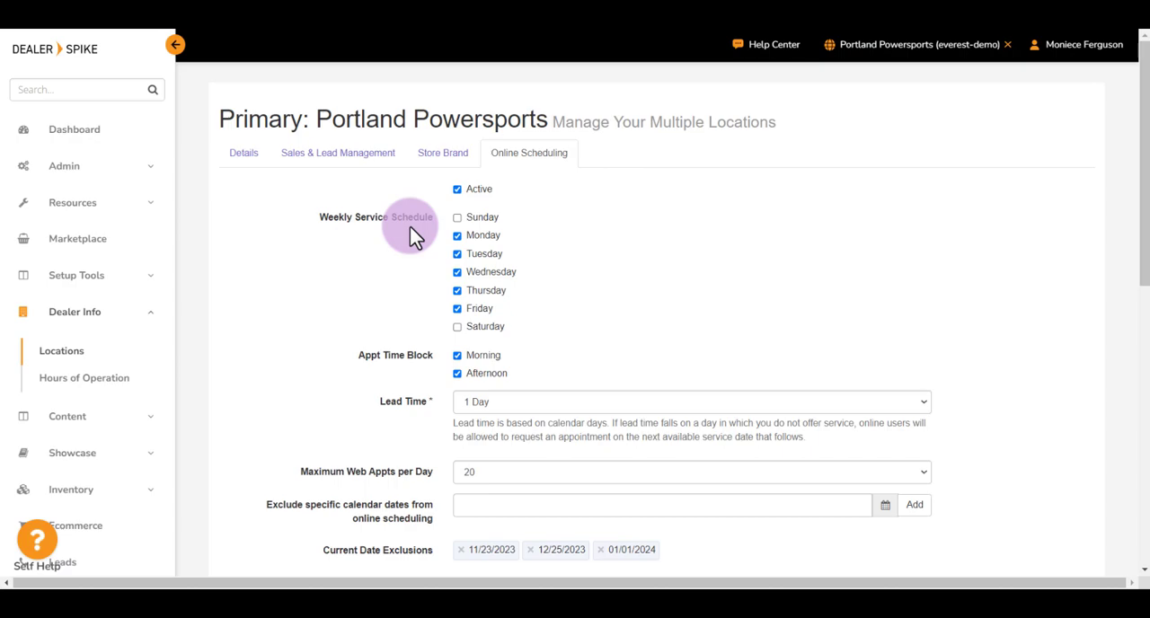
pyautogui.click(459, 291)
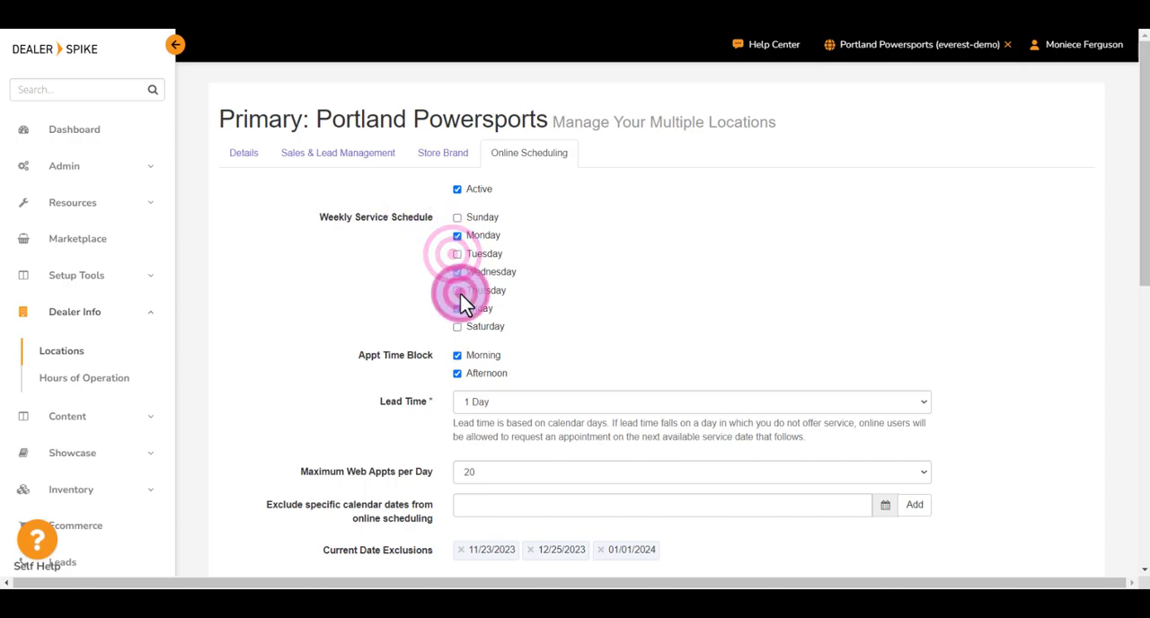
# - Restrict the appointment time block to Afternoon, save the online scheduling settings and check the site's publishing option
pyautogui.click(456, 357)
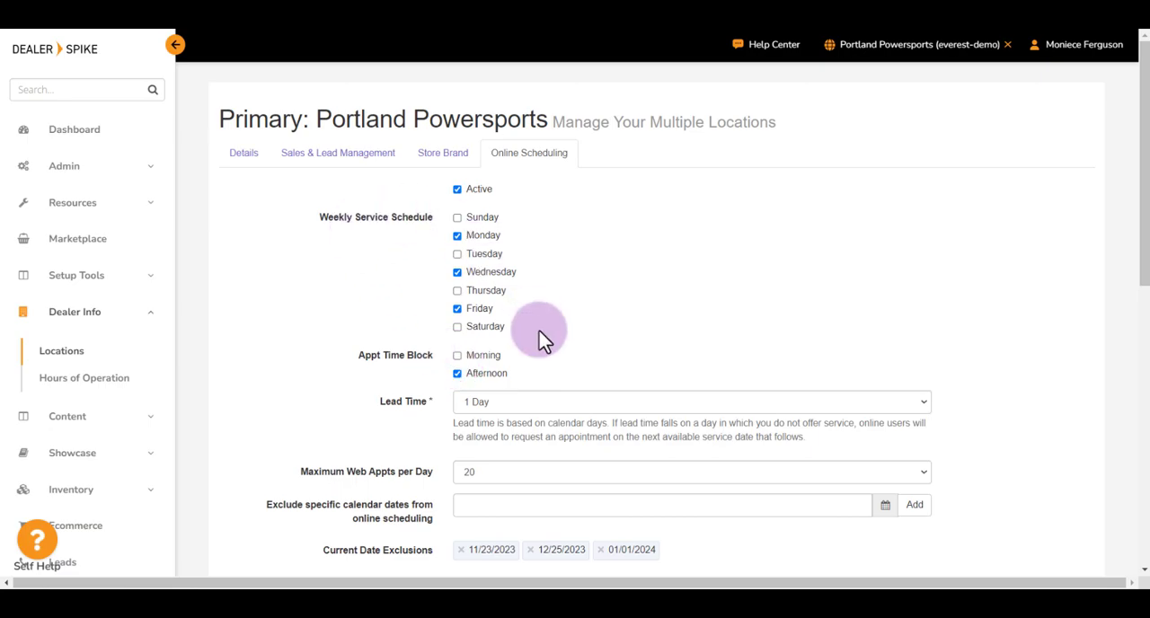
pyautogui.scroll(-7, 288, 391)
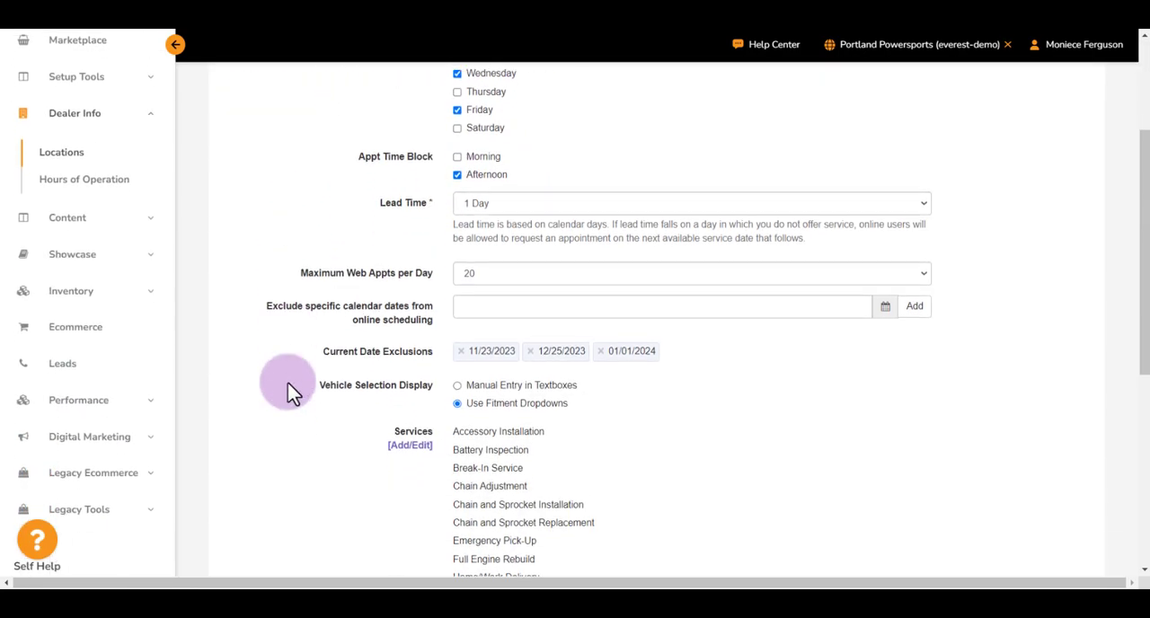
pyautogui.click(279, 531)
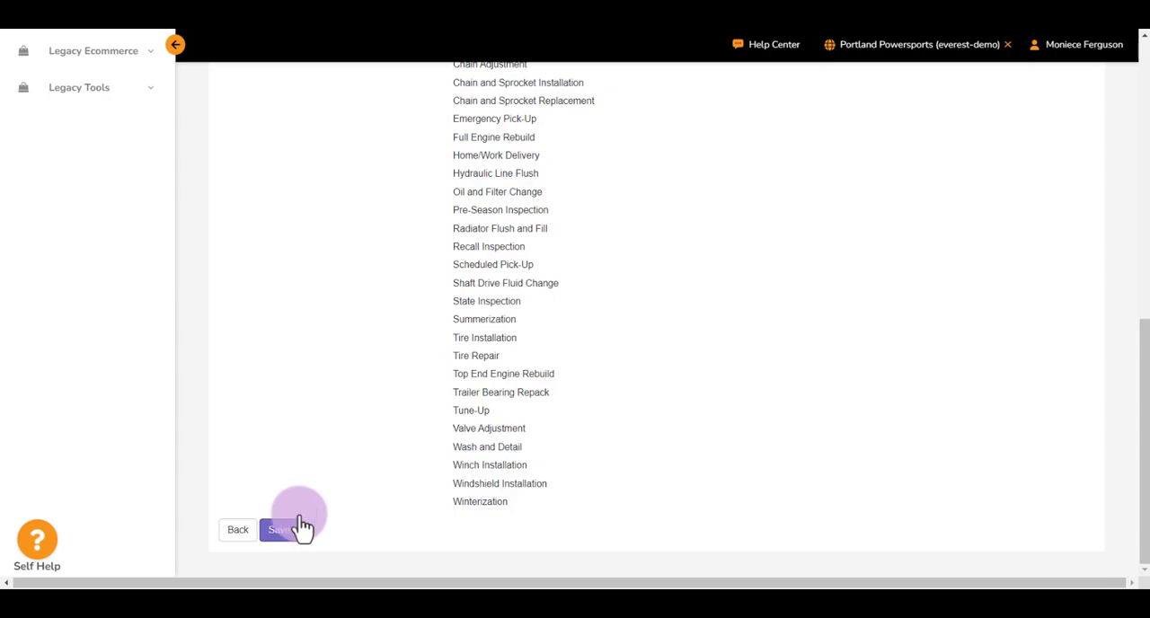
pyautogui.click(911, 52)
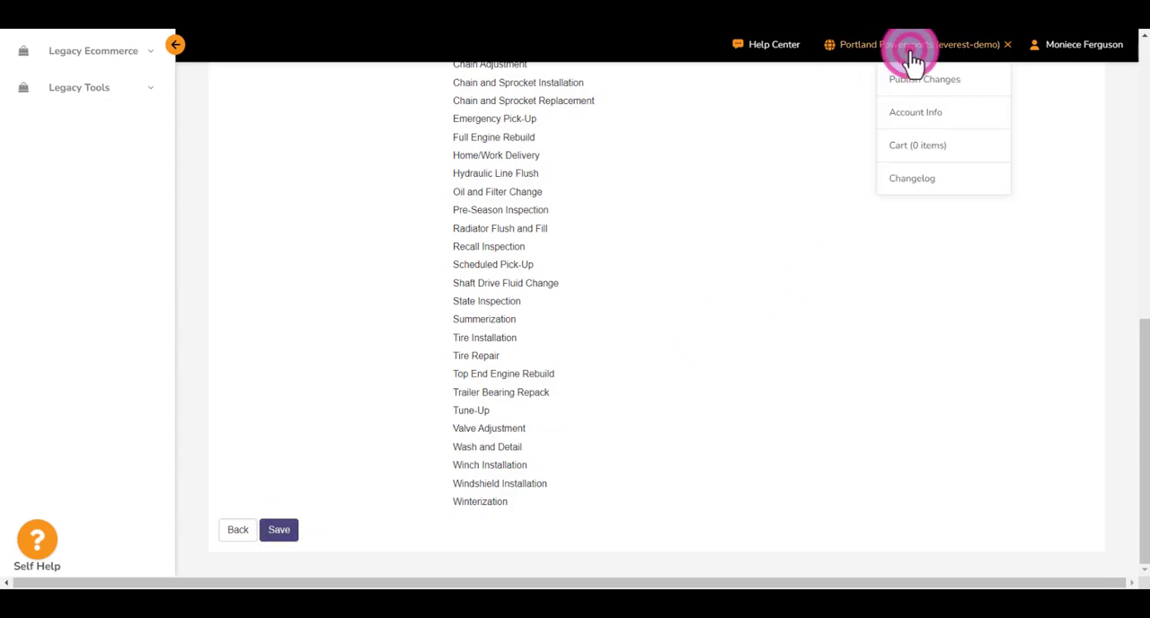
pyautogui.click(911, 51)
# - Review the primary location's online scheduling settings, from the weekly service schedule down to the vehicle selection display
pyautogui.scroll(7, 777, 137)
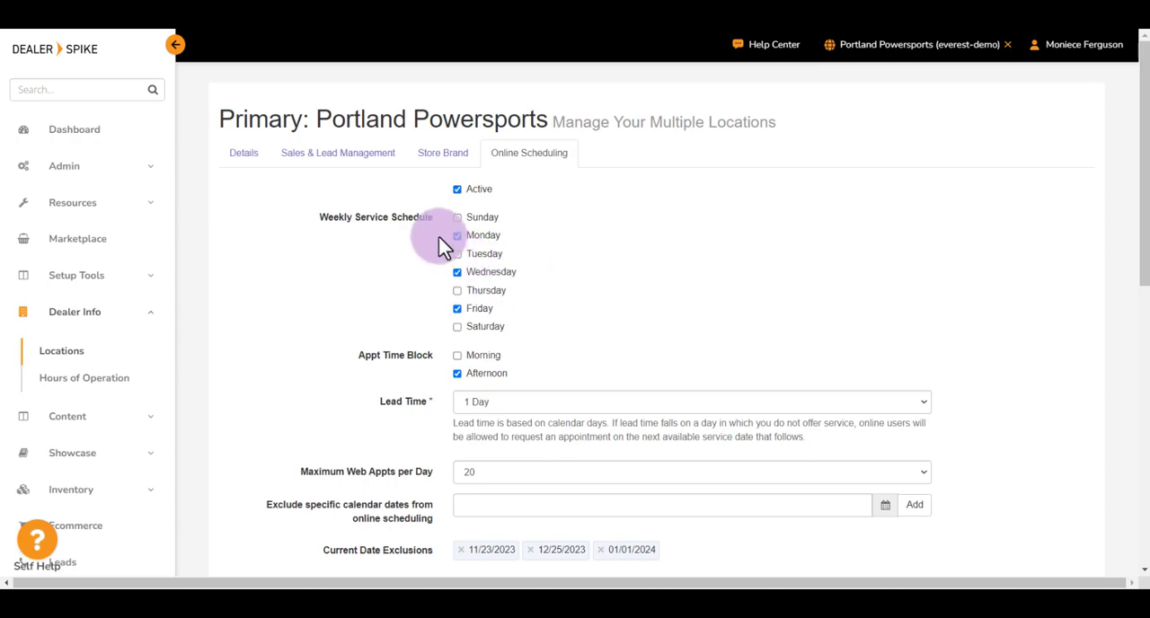
pyautogui.scroll(-1, 439, 239)
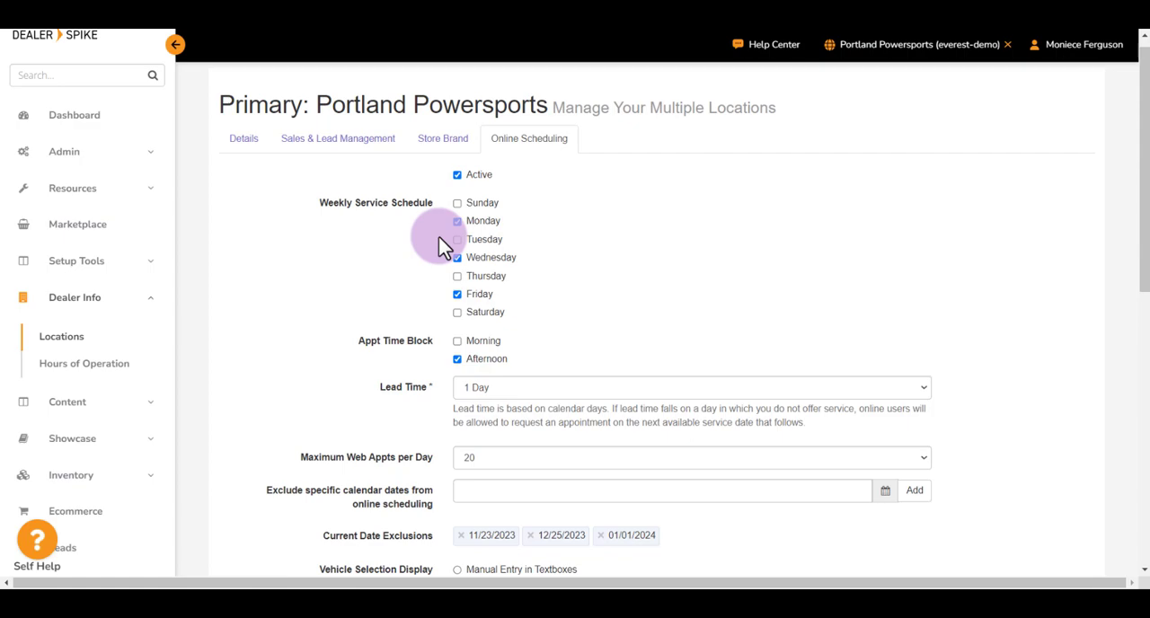
pyautogui.scroll(-1, 439, 236)
pyautogui.scroll(1, 248, 212)
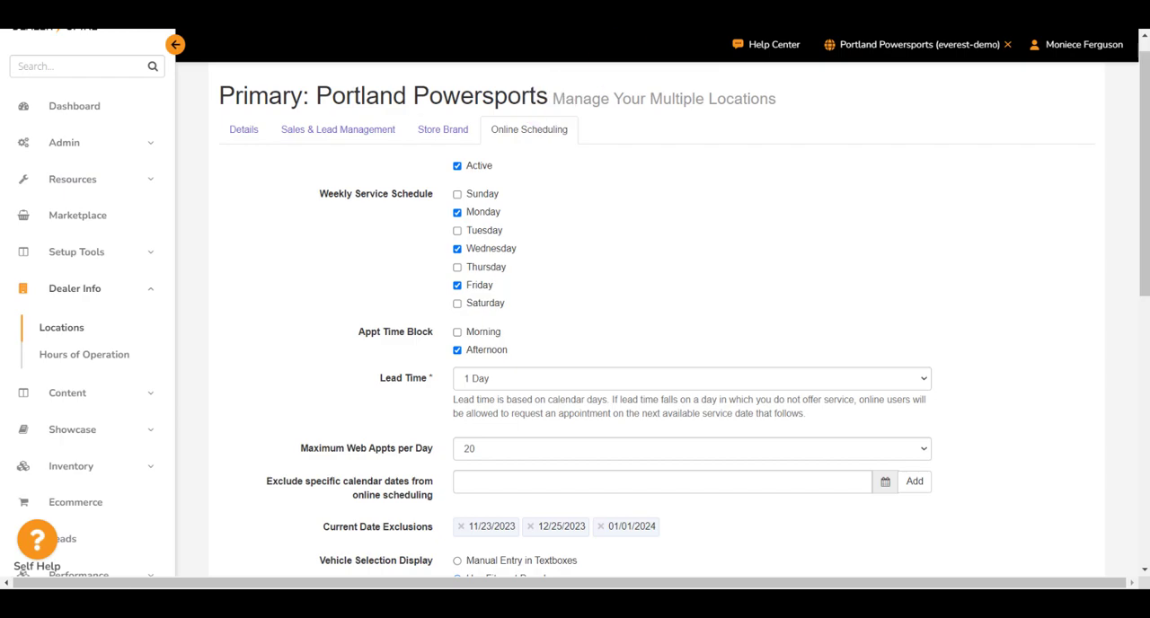
pyautogui.scroll(1, 227, 245)
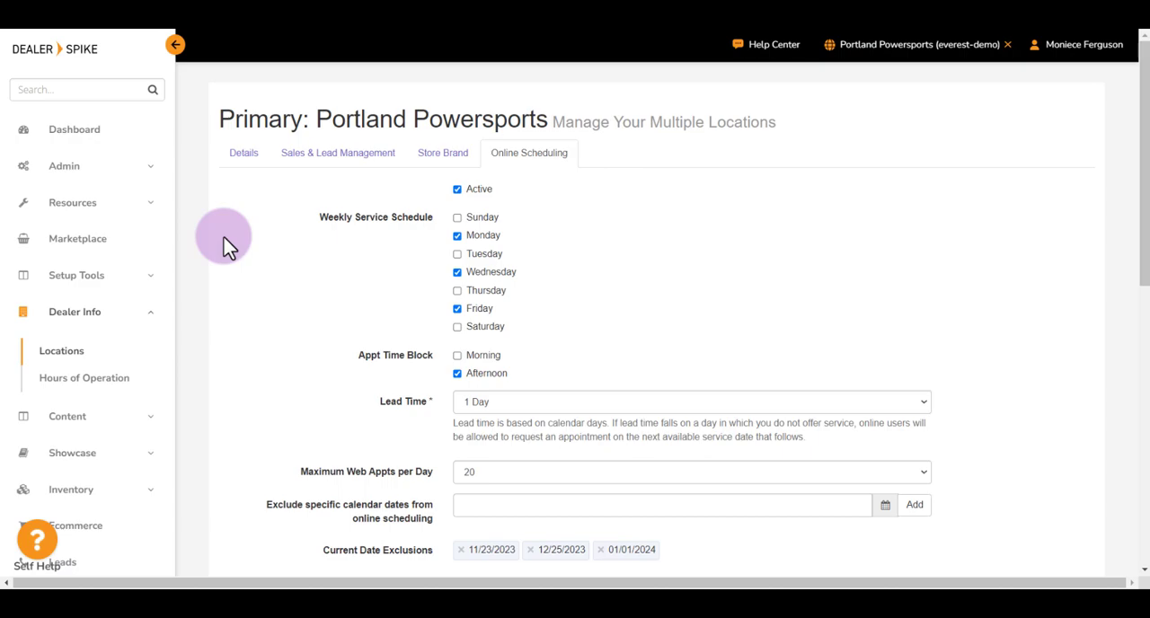
# - Open the Hours of Operation for Portland Powersports and expand the details of the Hours group
pyautogui.click(95, 390)
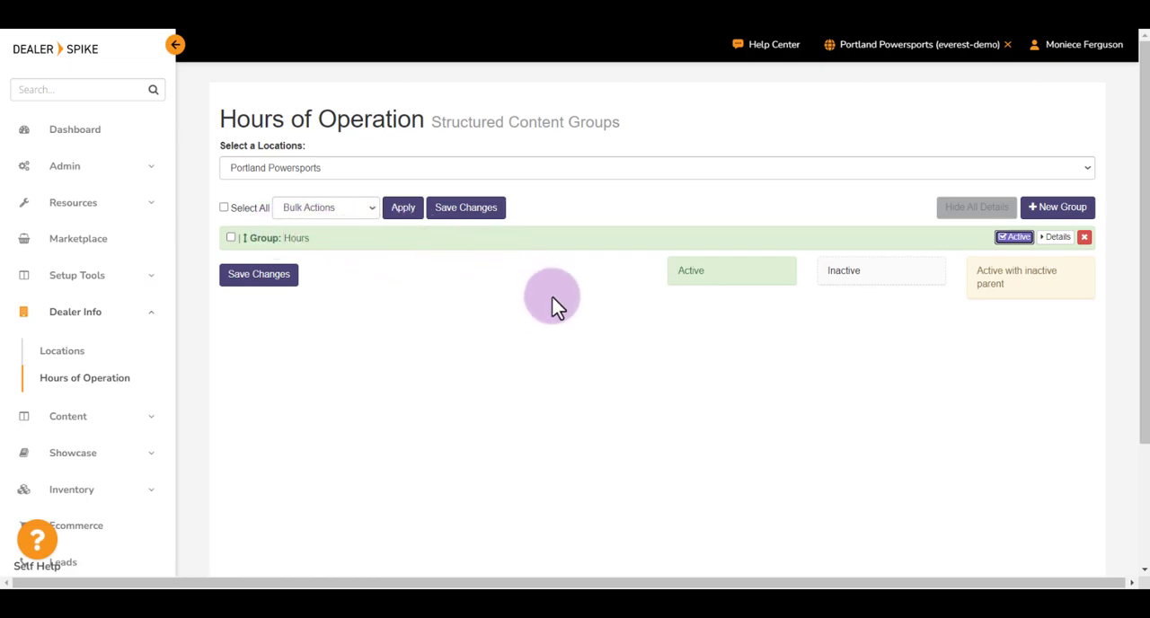
pyautogui.click(1060, 215)
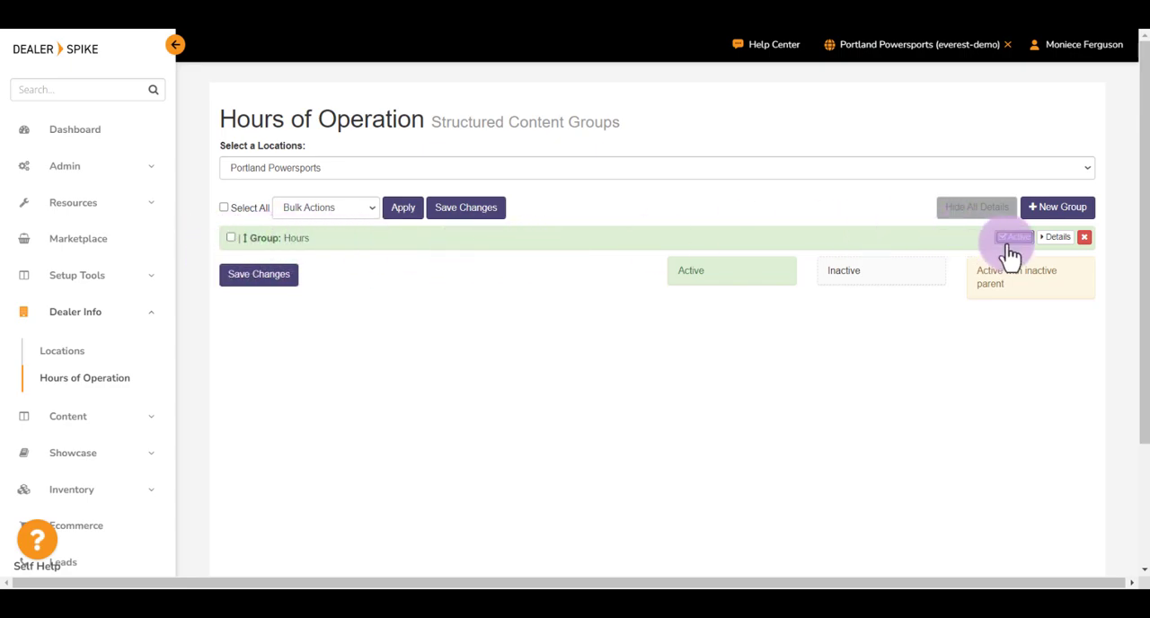
pyautogui.click(1057, 241)
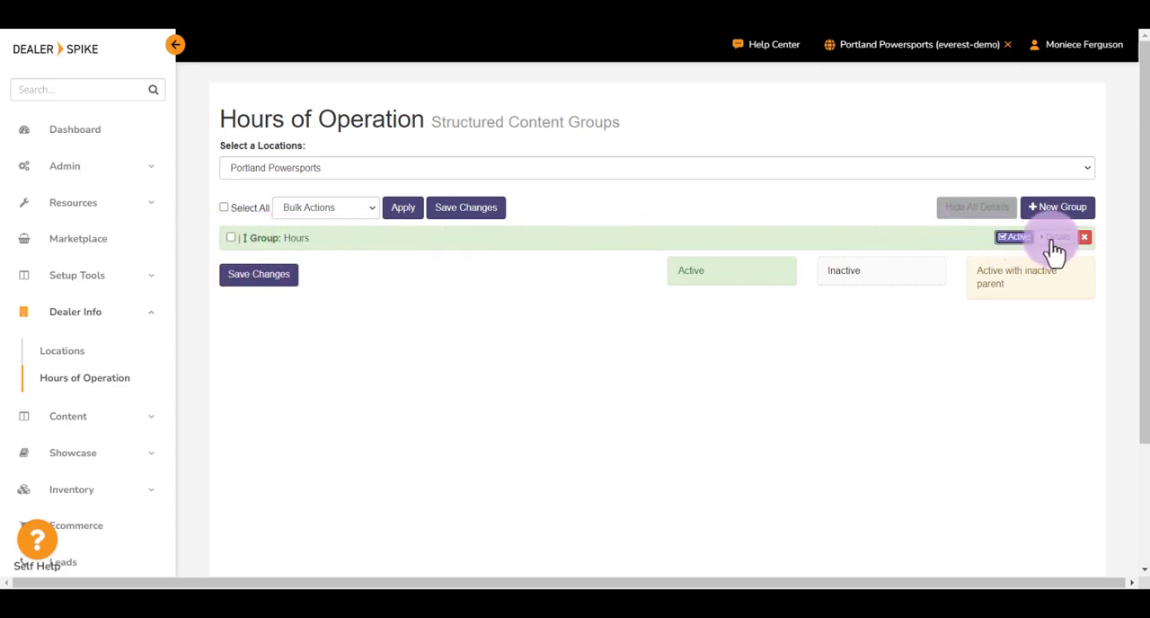
pyautogui.click(1055, 240)
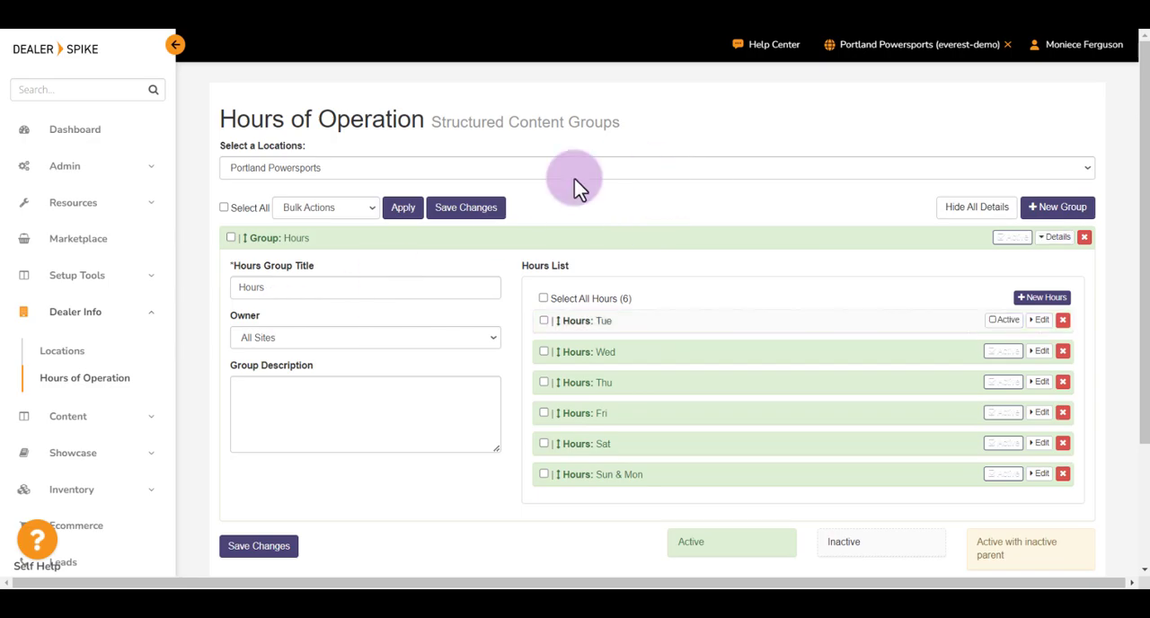
# - Examine the Hours group's title, owner and group description fields, keeping All Sites as the owner
pyautogui.click(224, 270)
pyautogui.moveTo(224, 271); pyautogui.dragTo(329, 277)
pyautogui.click(329, 266)
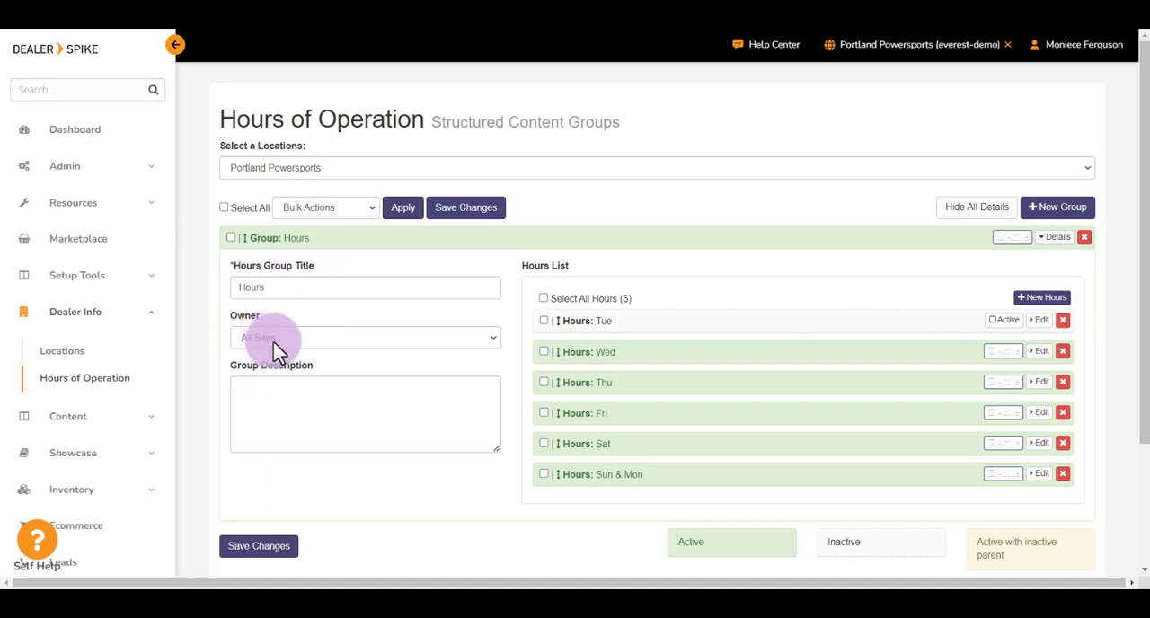
pyautogui.doubleClick(241, 314)
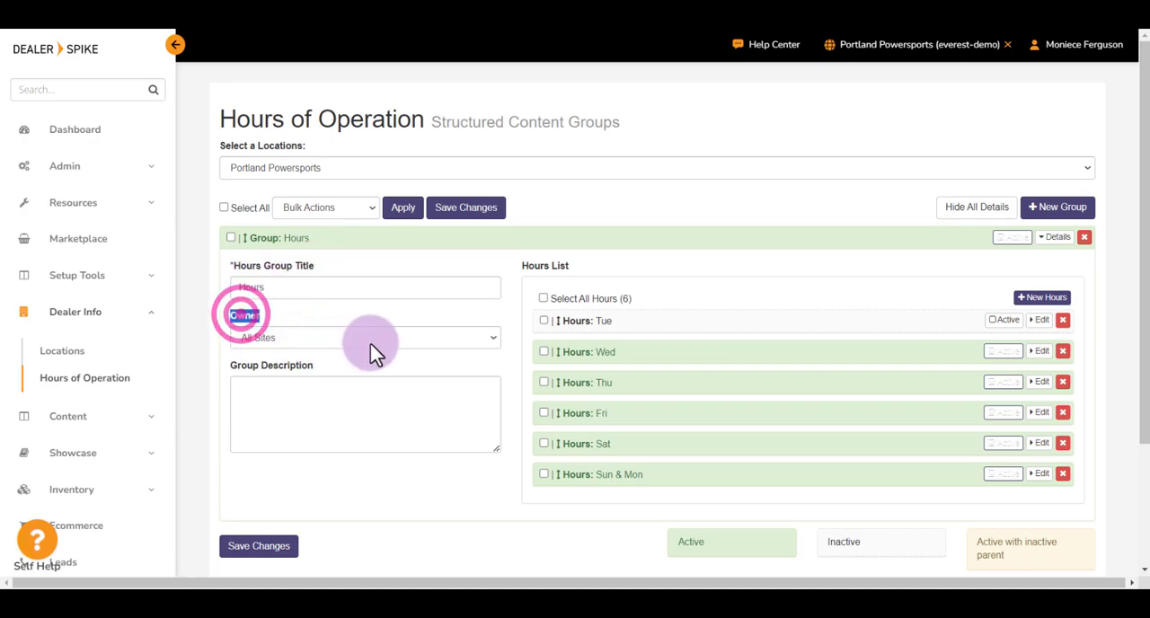
pyautogui.click(399, 338)
pyautogui.click(404, 350)
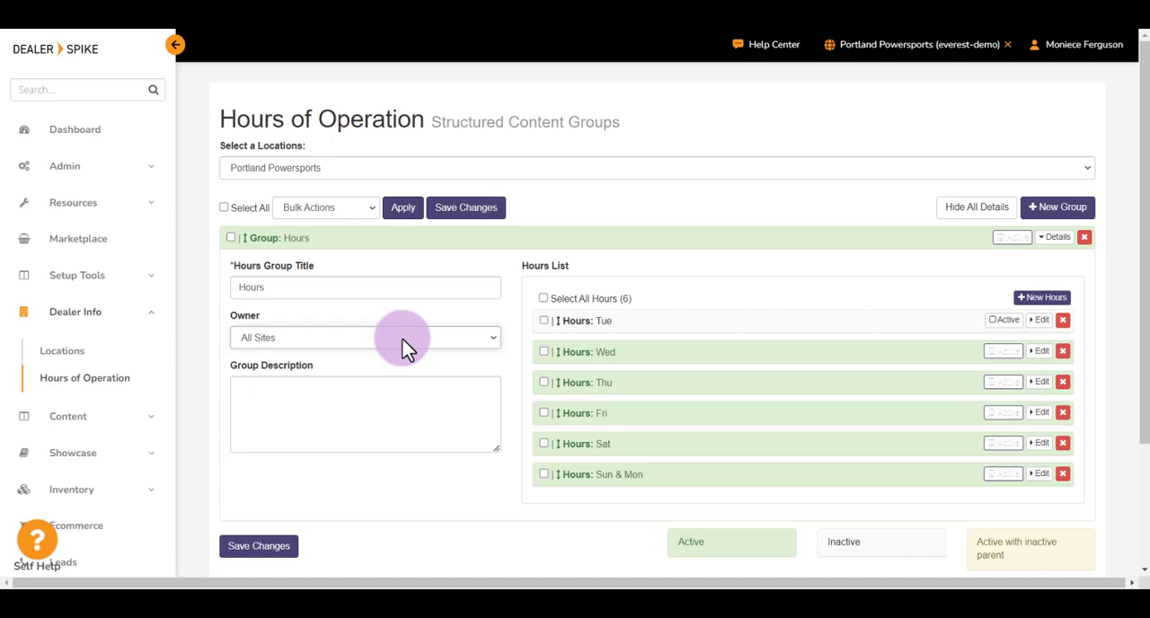
pyautogui.moveTo(229, 365); pyautogui.dragTo(330, 375)
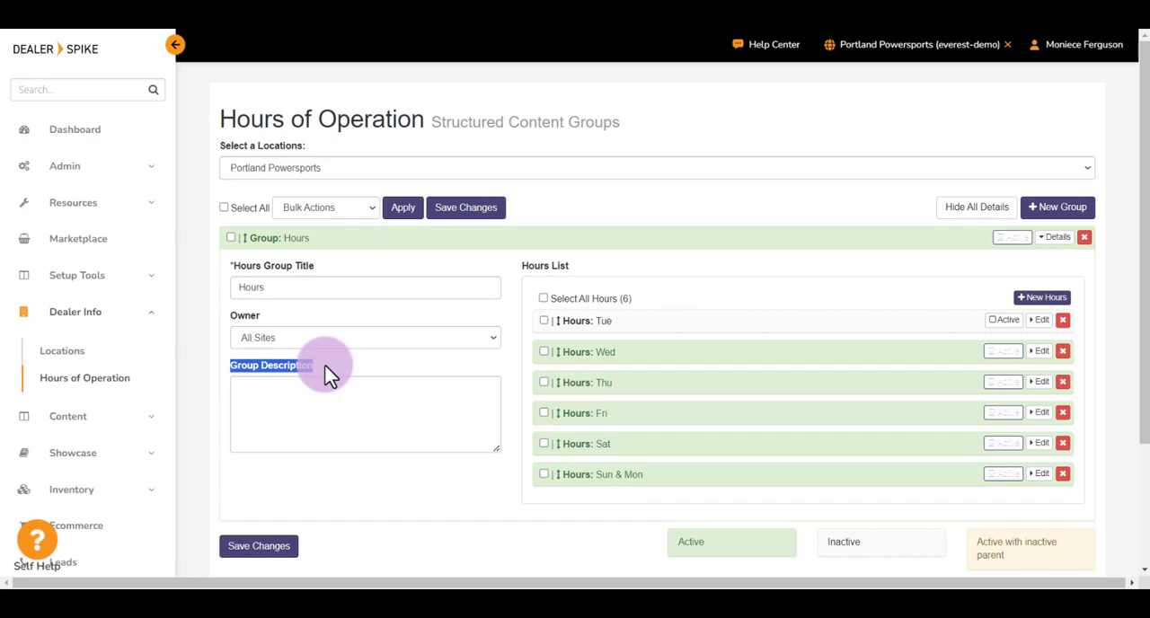
pyautogui.click(316, 382)
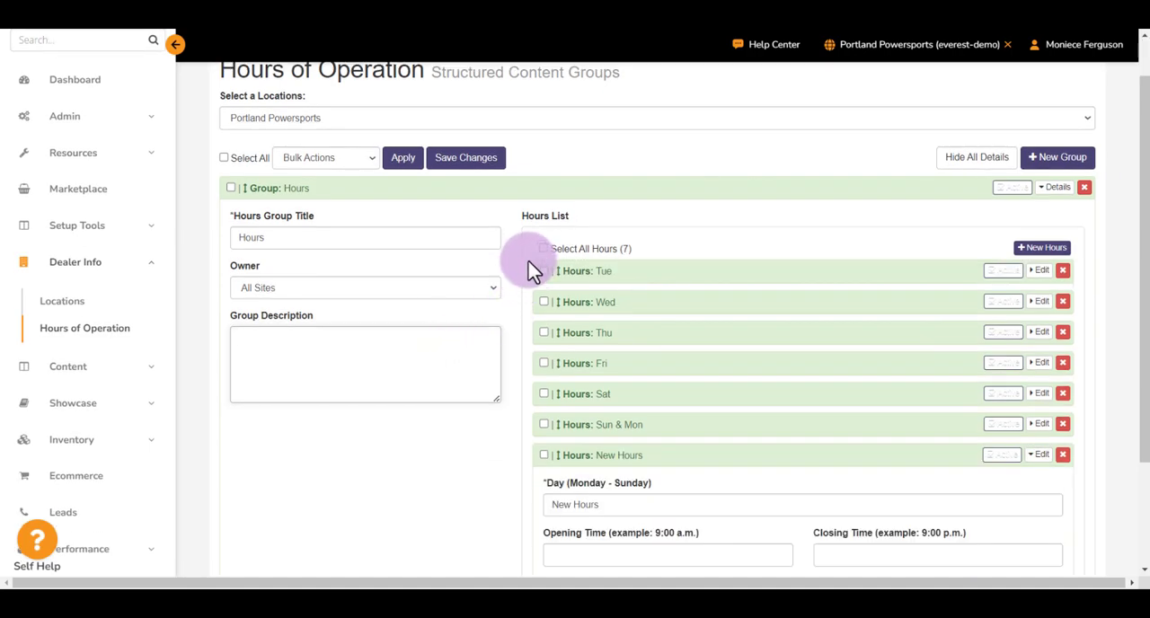
# - Review the Hours List, save the hours of operation changes and check the site's publishing option
pyautogui.moveTo(521, 216); pyautogui.dragTo(578, 222)
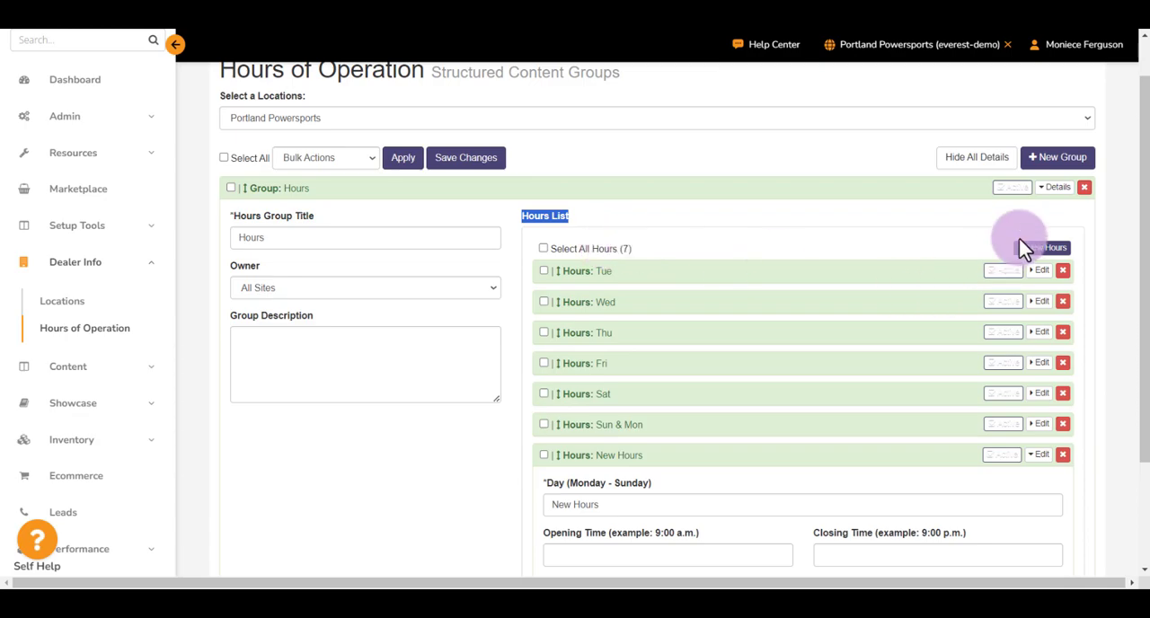
pyautogui.scroll(-1, 660, 459)
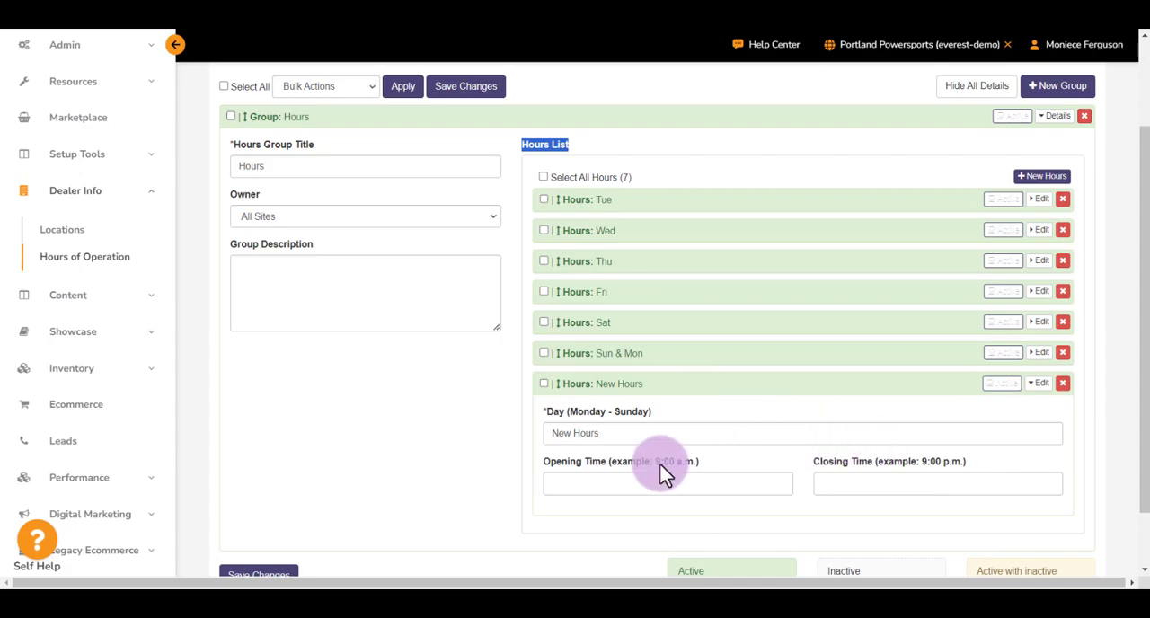
pyautogui.scroll(-1, 365, 472)
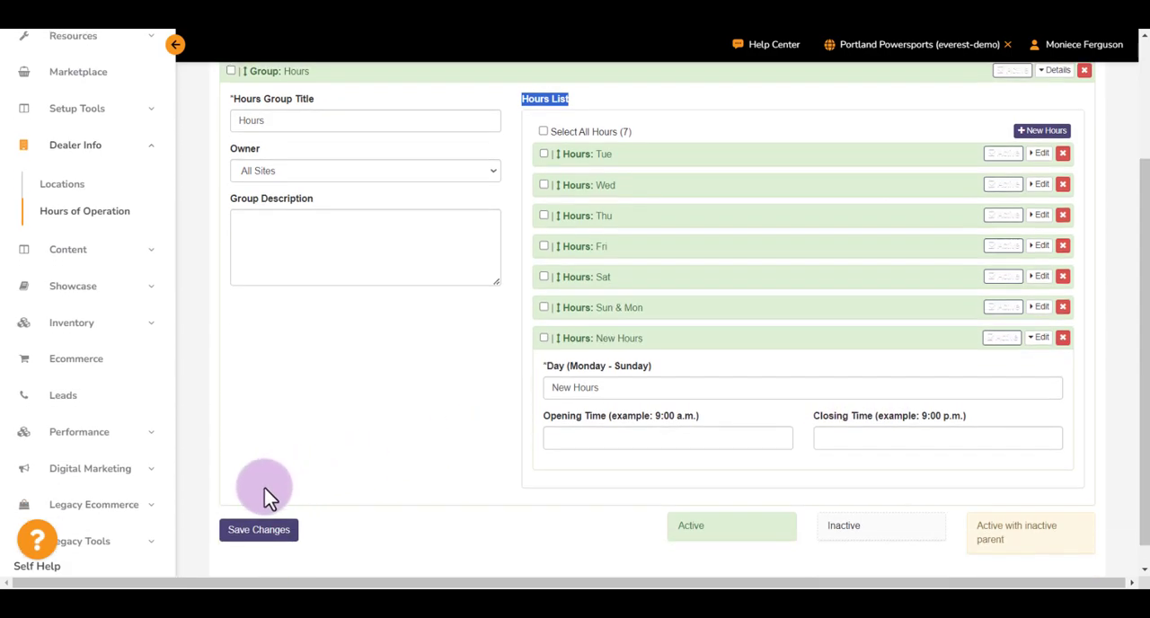
pyautogui.click(266, 541)
pyautogui.scroll(2, 688, 393)
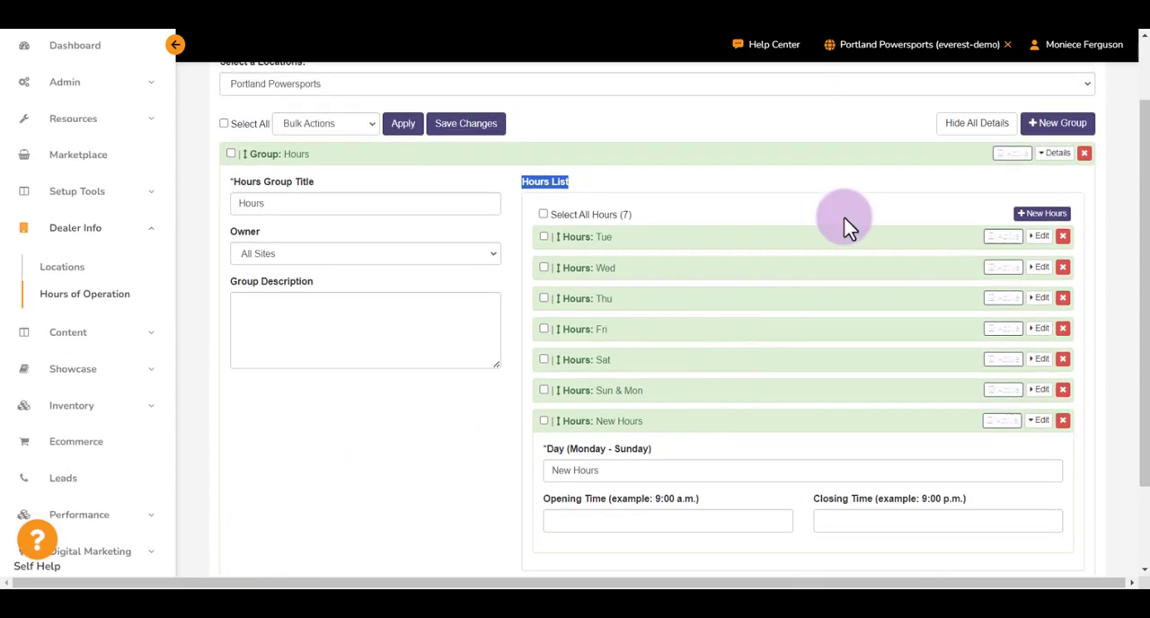
pyautogui.click(903, 51)
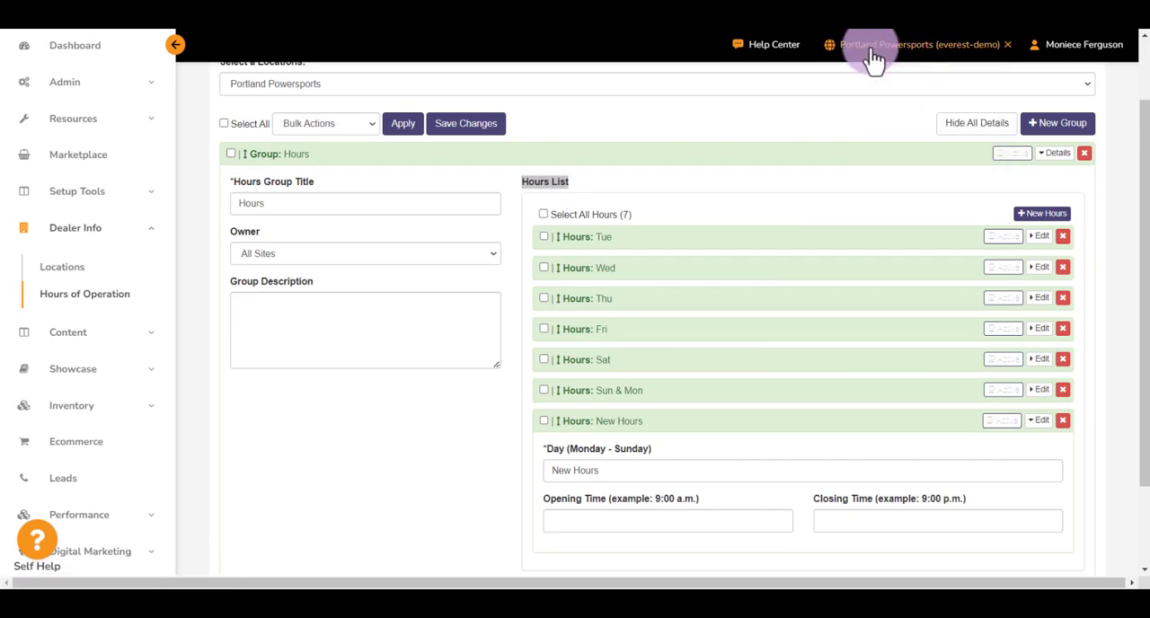
pyautogui.scroll(2, 753, 138)
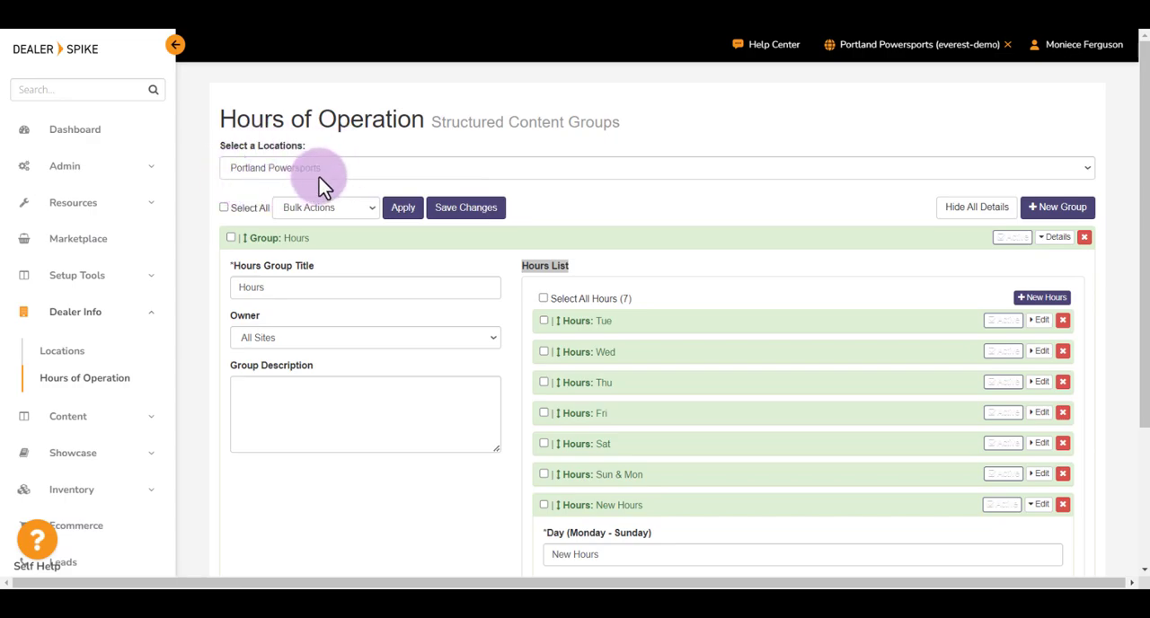
# - Check the available locations, keep Portland Powersports selected and collapse the Hours group's details
pyautogui.click(424, 164)
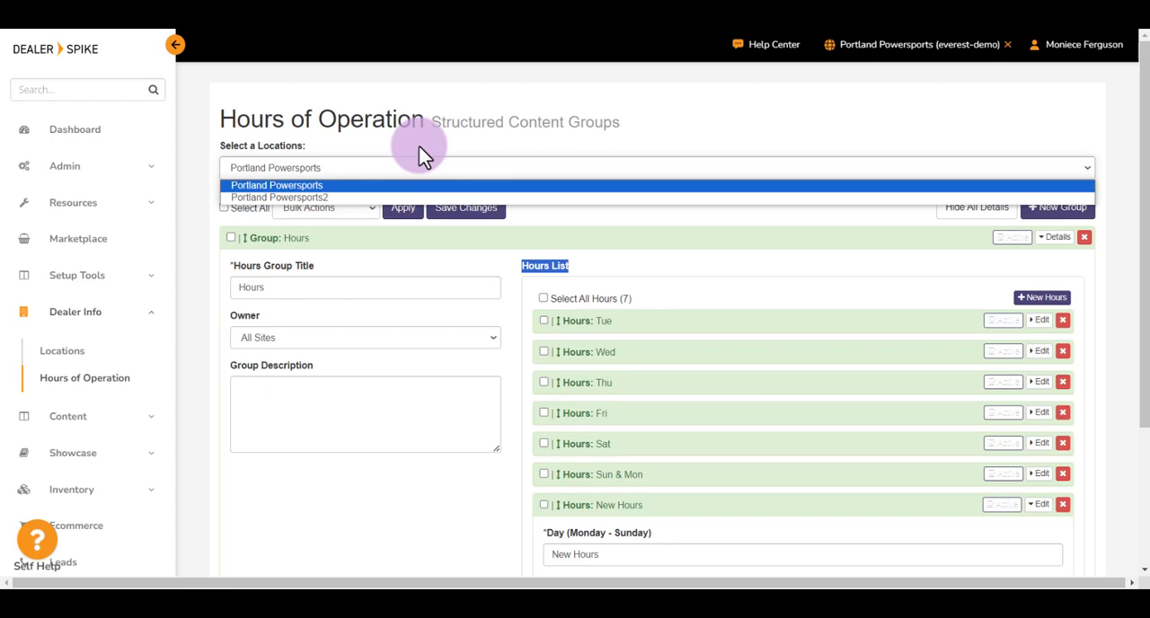
pyautogui.click(536, 183)
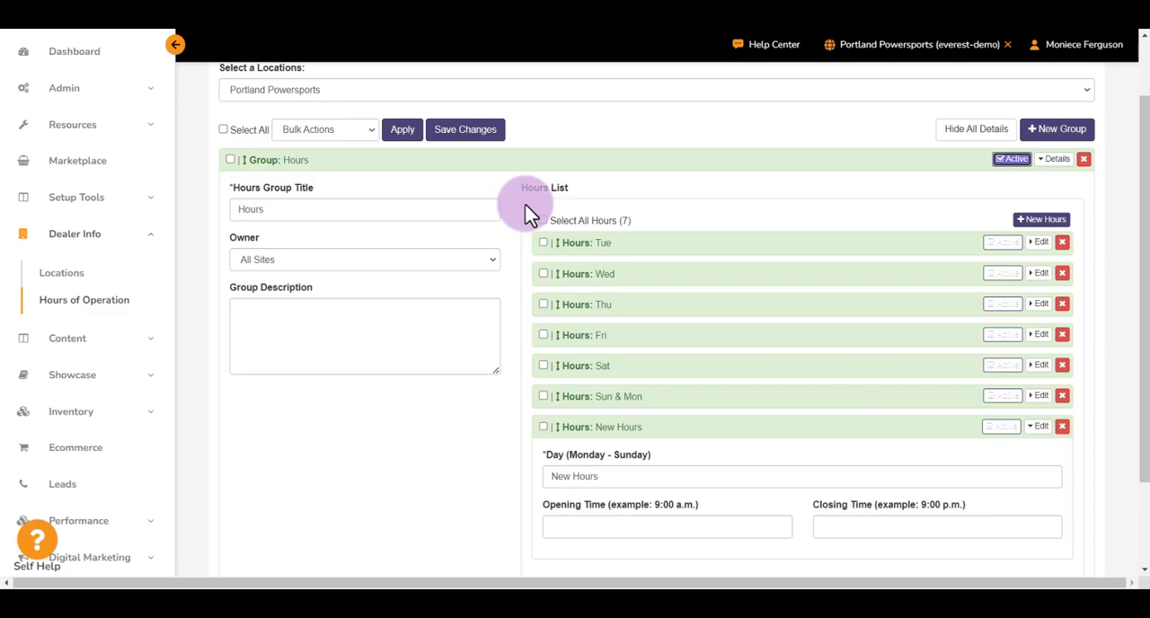
pyautogui.scroll(1, 530, 213)
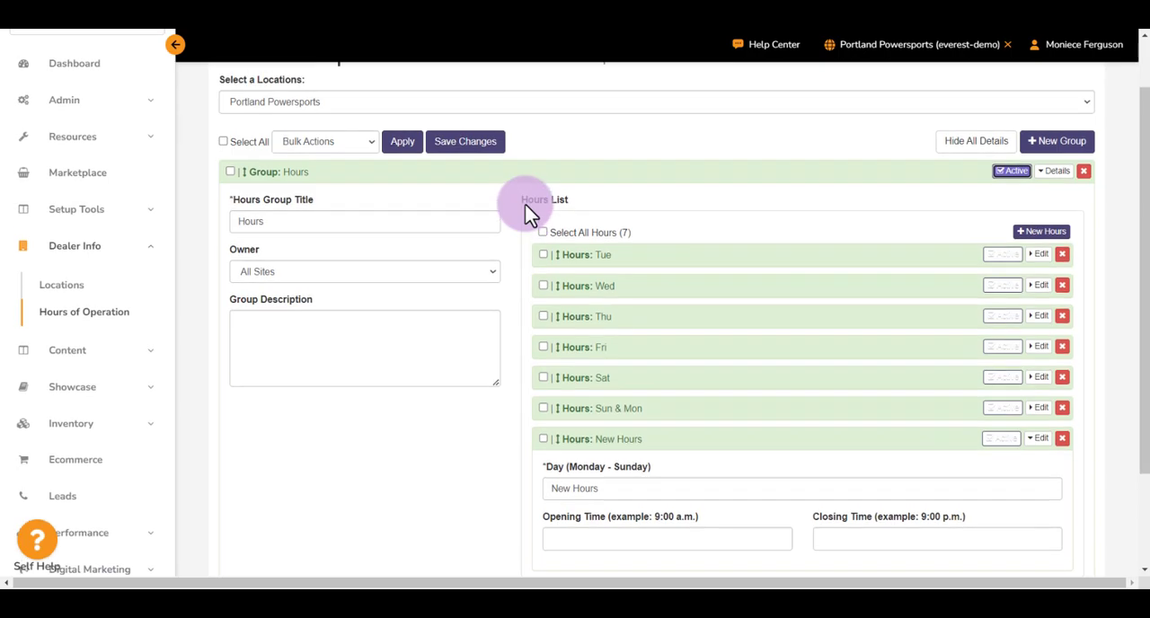
pyautogui.click(1056, 172)
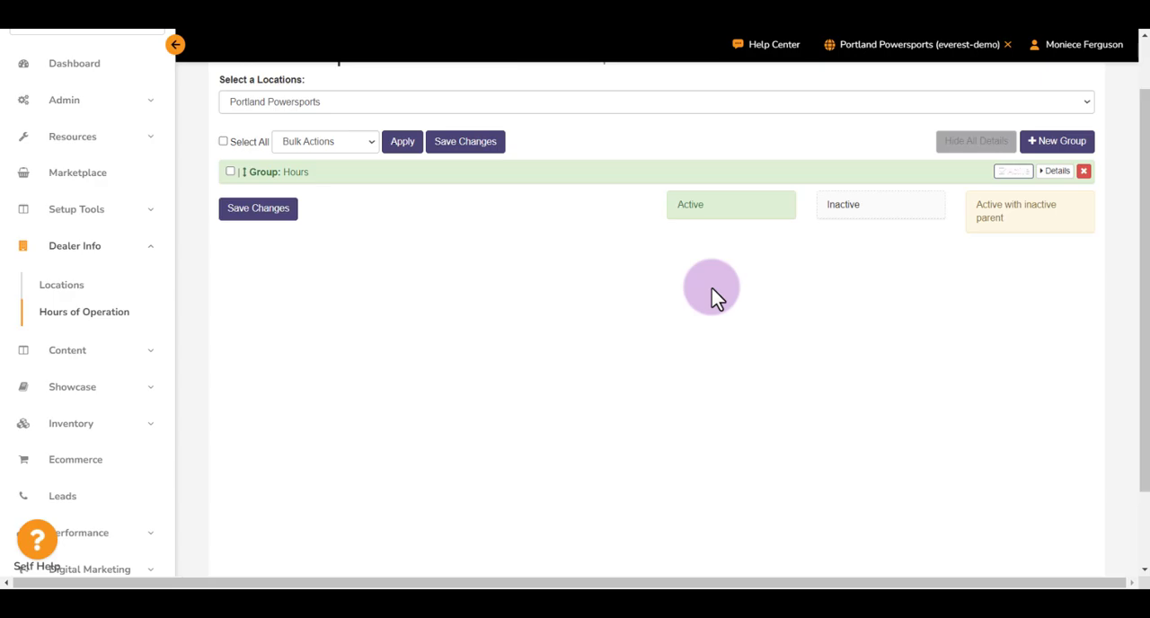
# - Try switching the Hours group between inactive and active, ending with it set to active
pyautogui.click(1011, 172)
pyautogui.click(1011, 172)
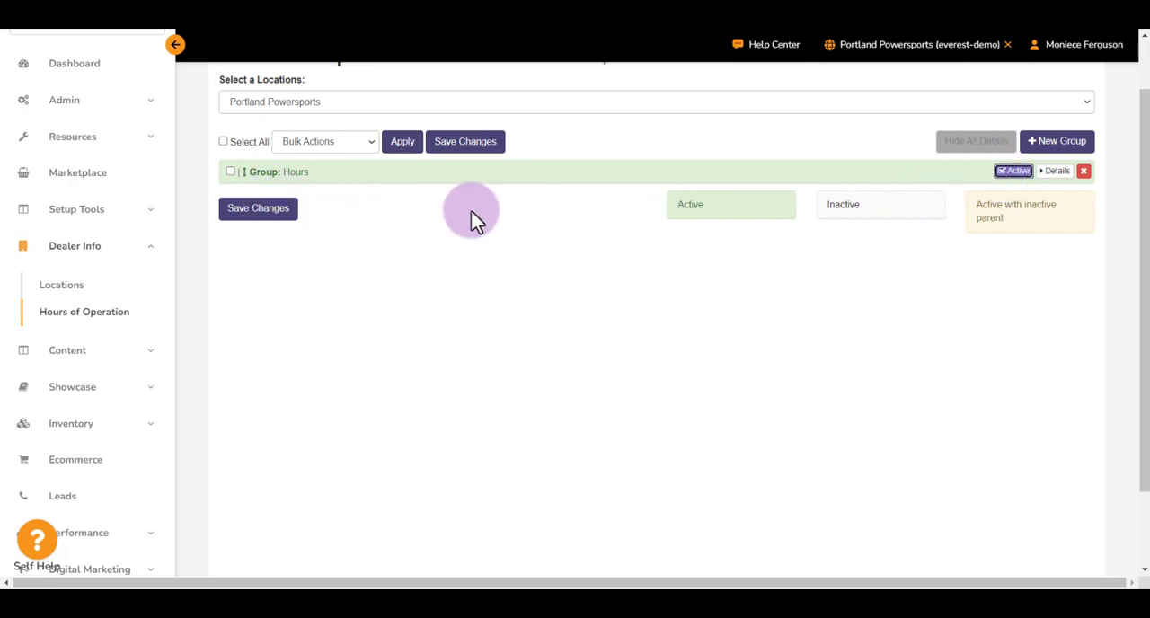
pyautogui.click(1011, 171)
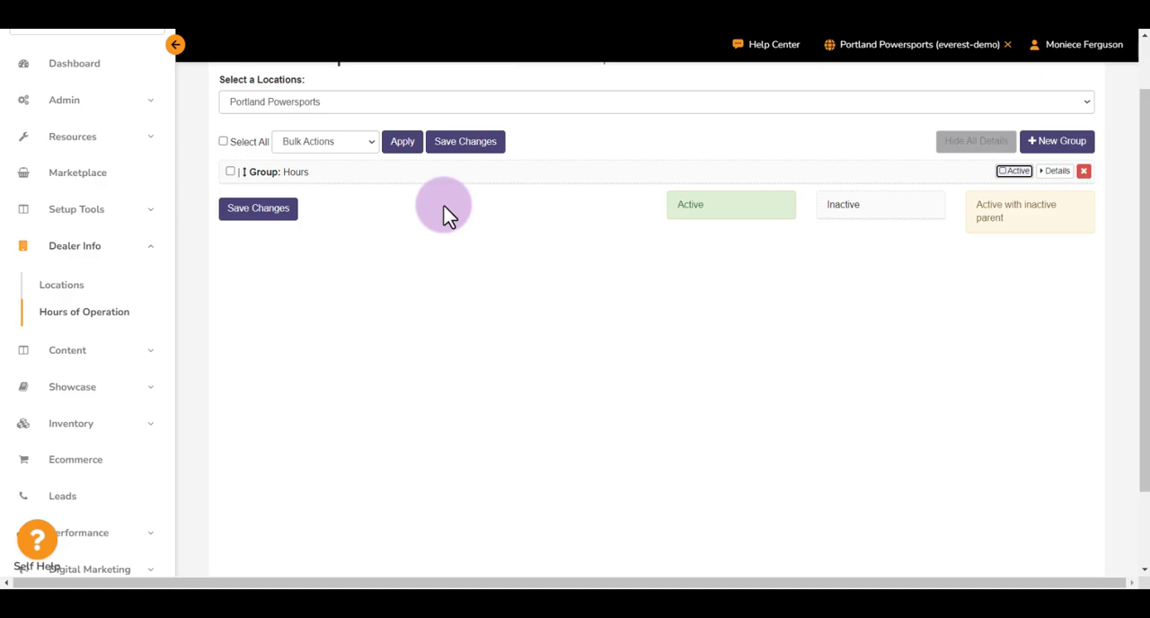
pyautogui.click(1012, 171)
pyautogui.click(1012, 171)
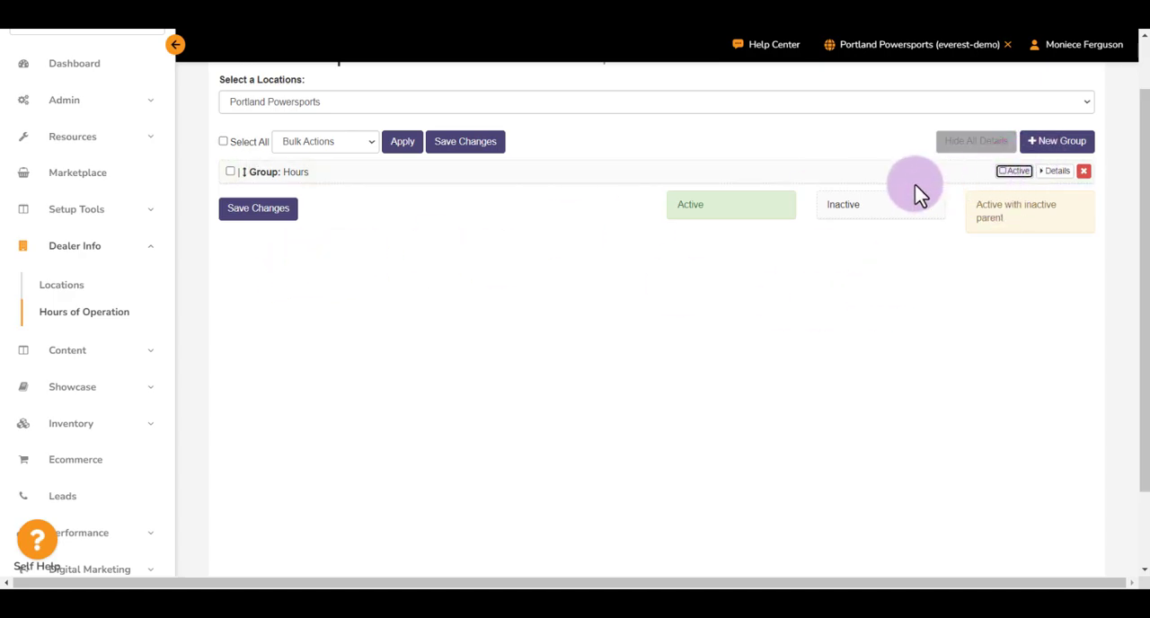
pyautogui.click(1030, 173)
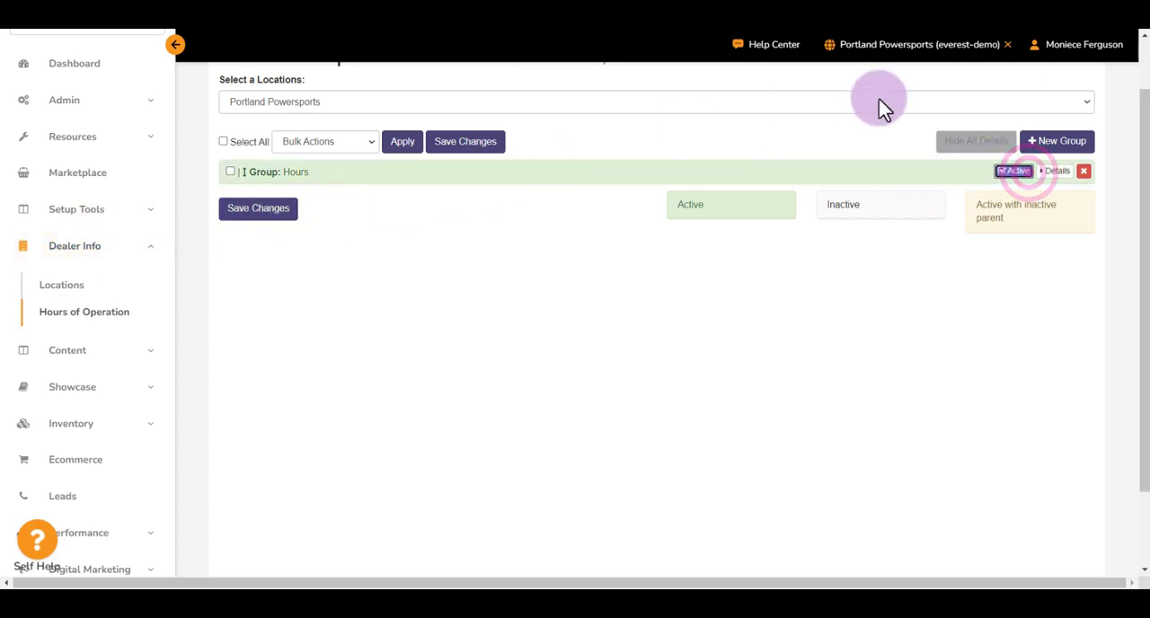
# - Return to the dashboard and view the Help Center's technical support contact information
pyautogui.scroll(1, 889, 203)
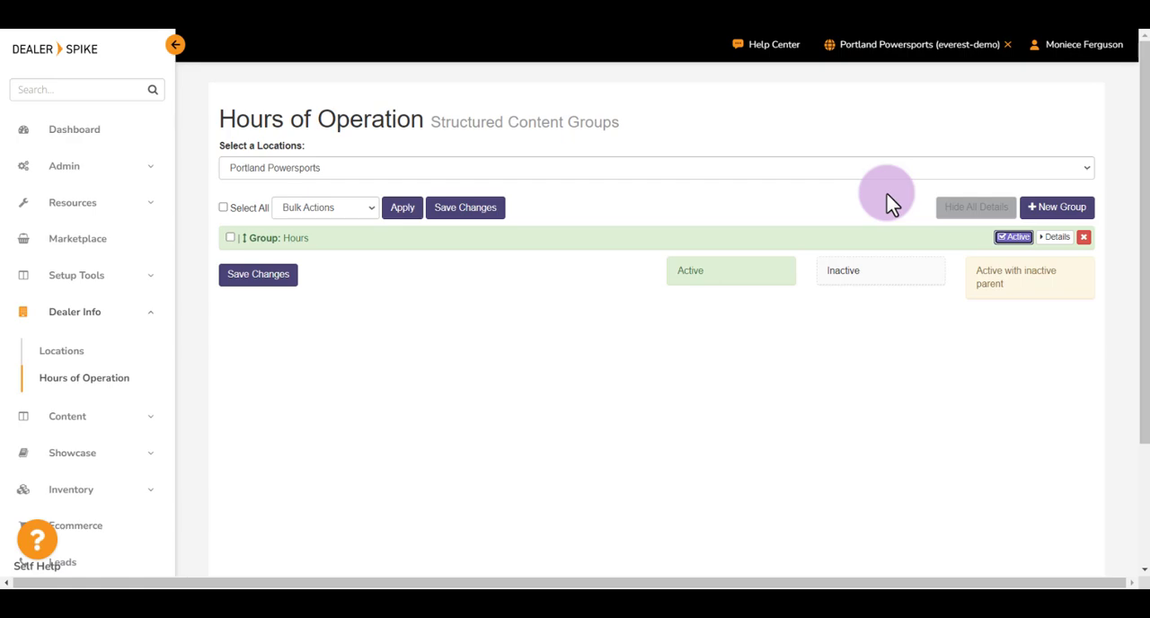
pyautogui.click(128, 139)
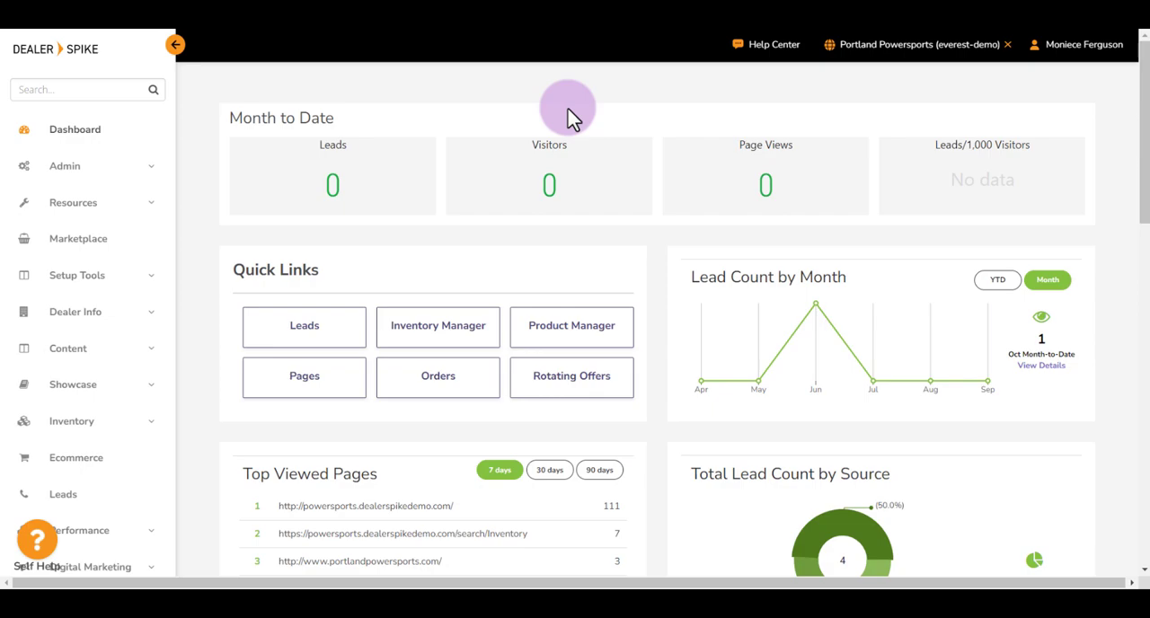
pyautogui.click(770, 46)
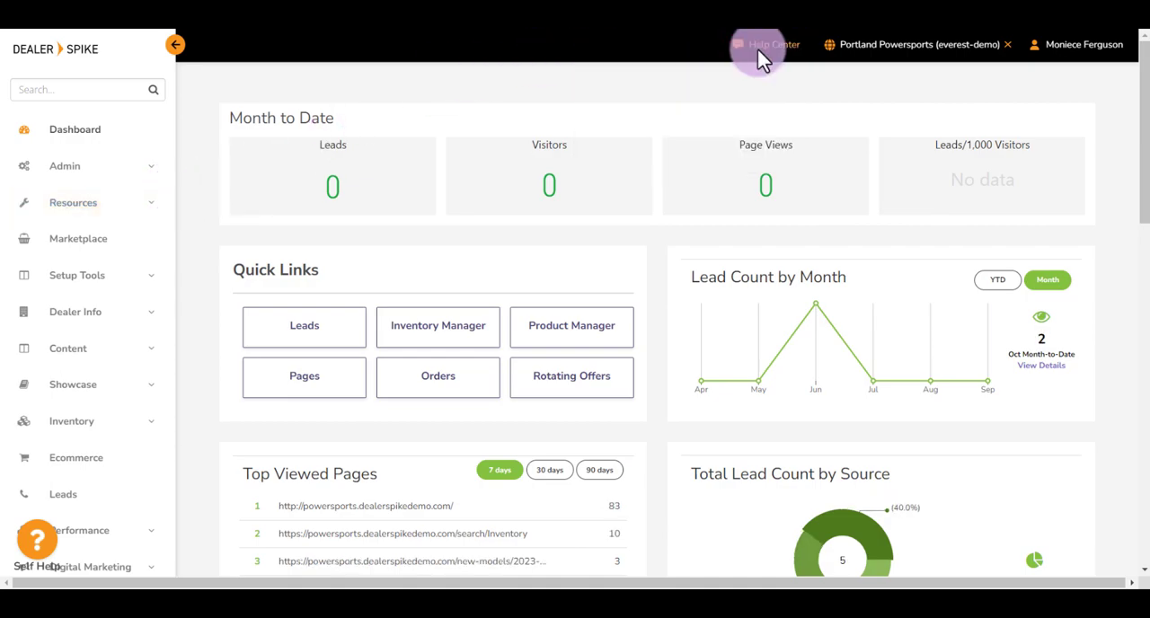
pyautogui.click(759, 56)
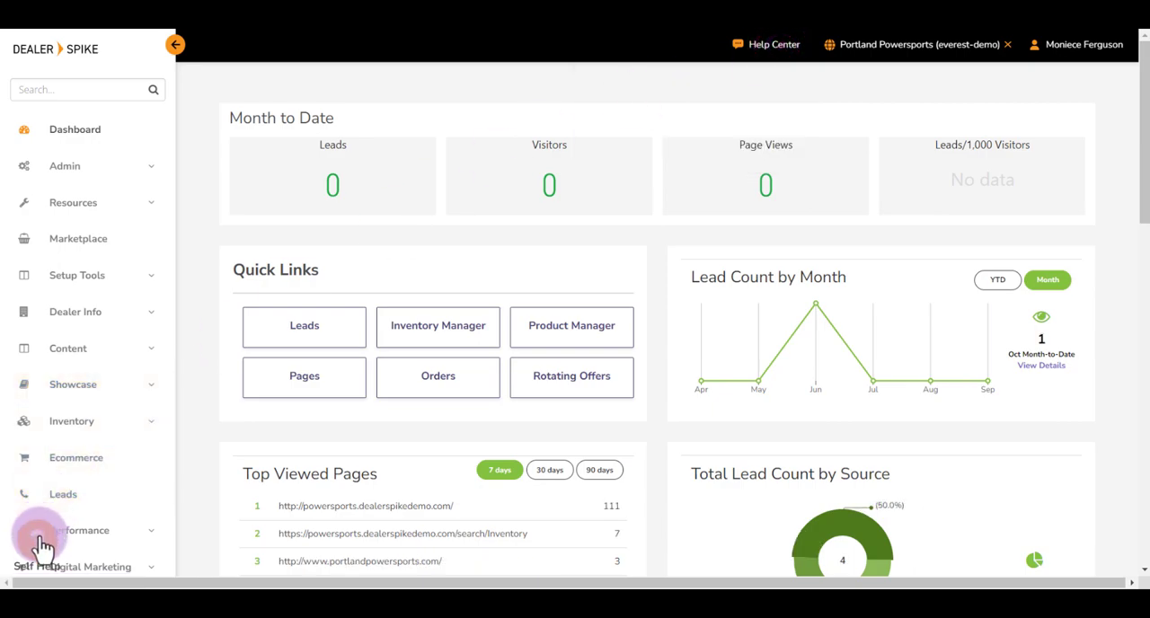
# - Look at the article categories offered in the Self Help widget and close it
pyautogui.scroll(-1, 41, 545)
pyautogui.scroll(1, 42, 548)
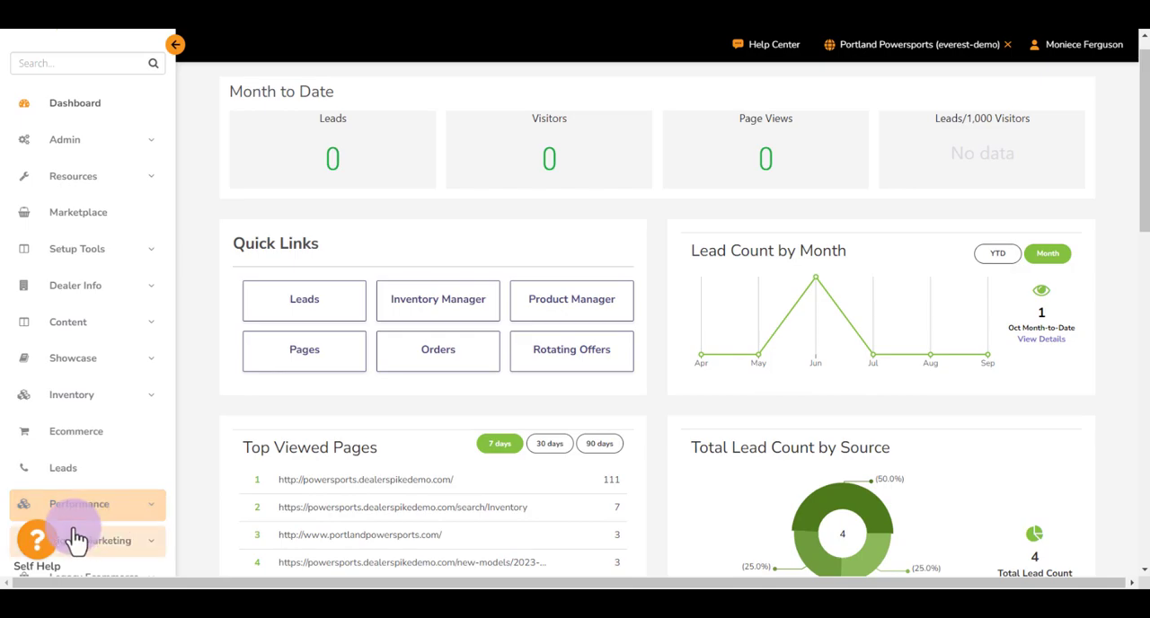
pyautogui.click(36, 546)
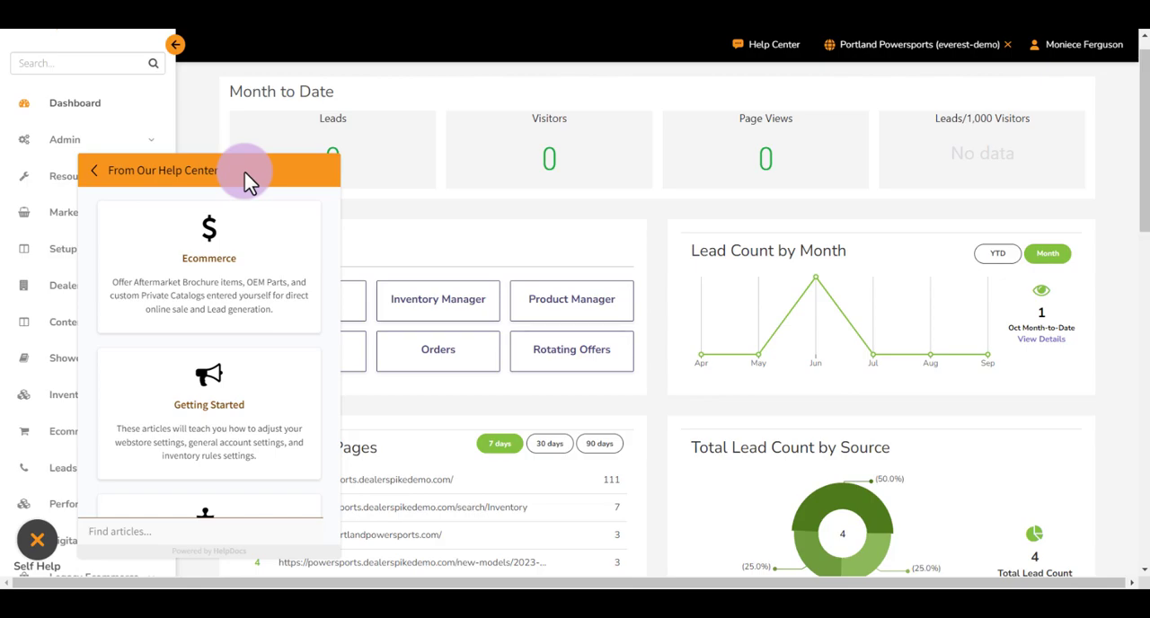
pyautogui.click(32, 543)
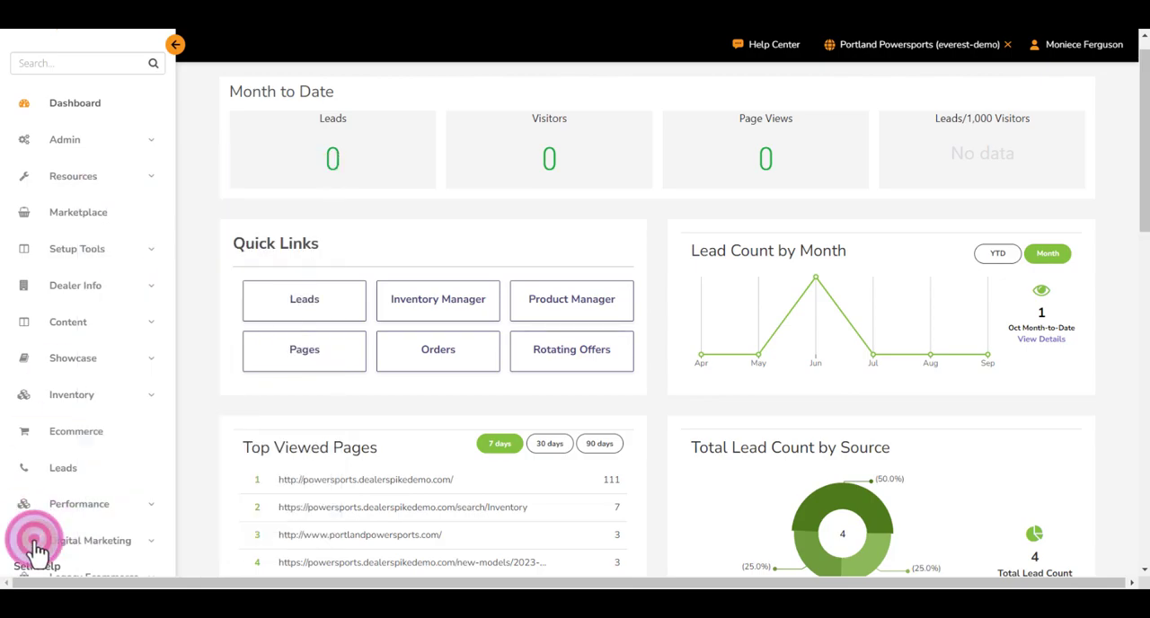